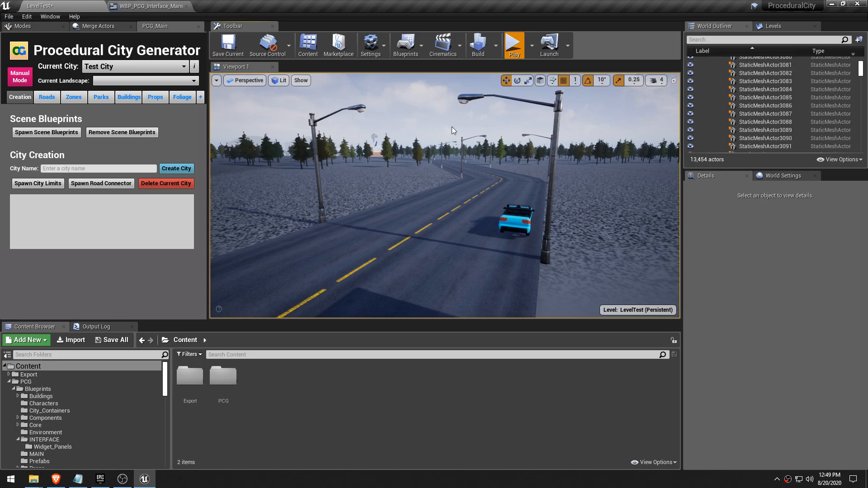
Step: Play-test the level by running the character along the road to the speed limit sign, and end the play session
click(523, 55)
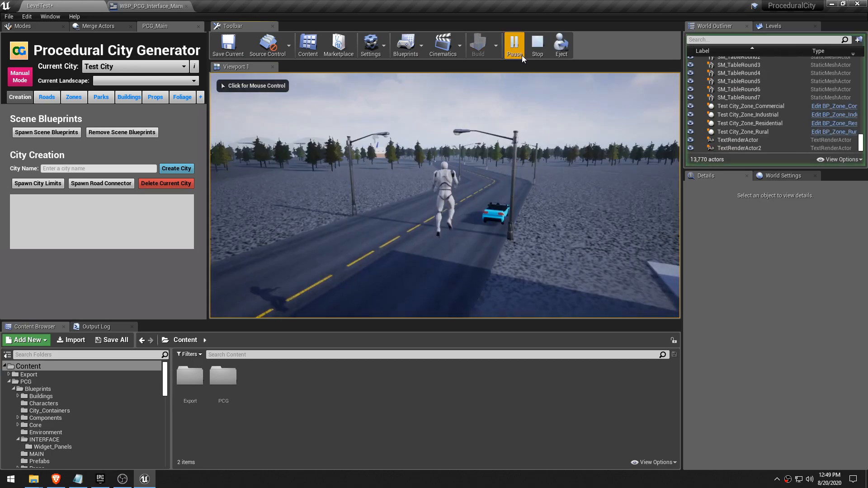
key(w)
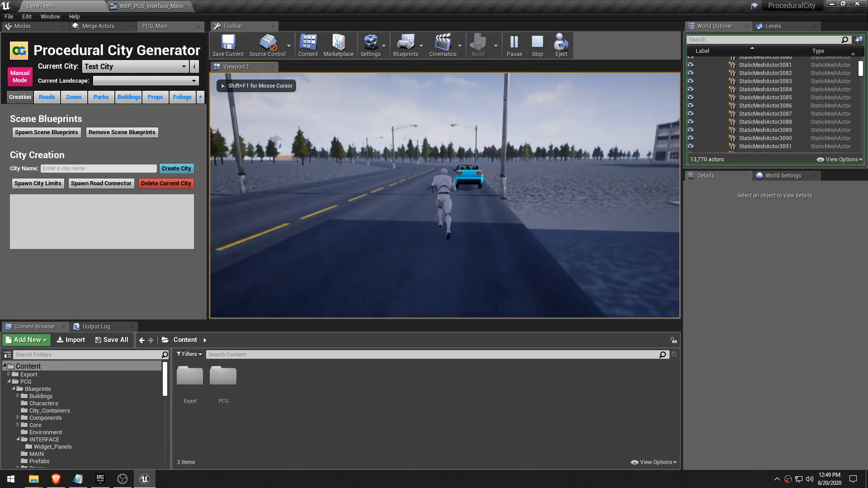
key(w)
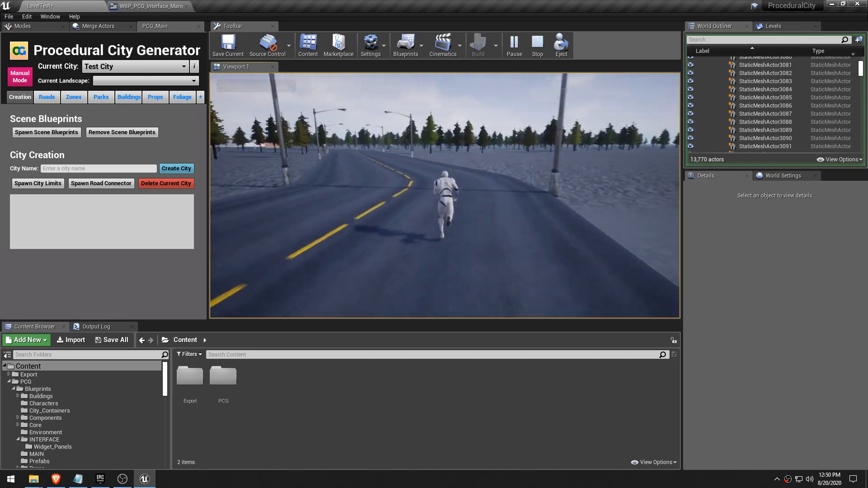
key(w)
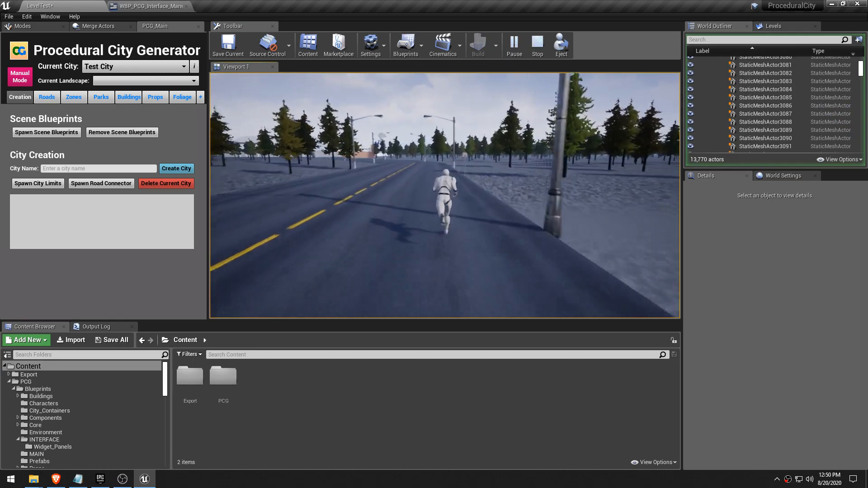
key(w)
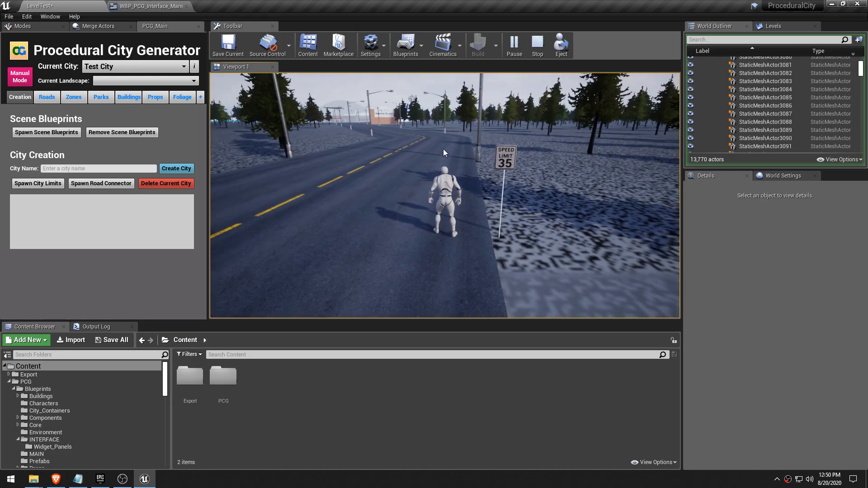
key(Escape)
Step: Open the blueprint of the roadside speed limit sign and examine the road type switch in its event graph
click(507, 152)
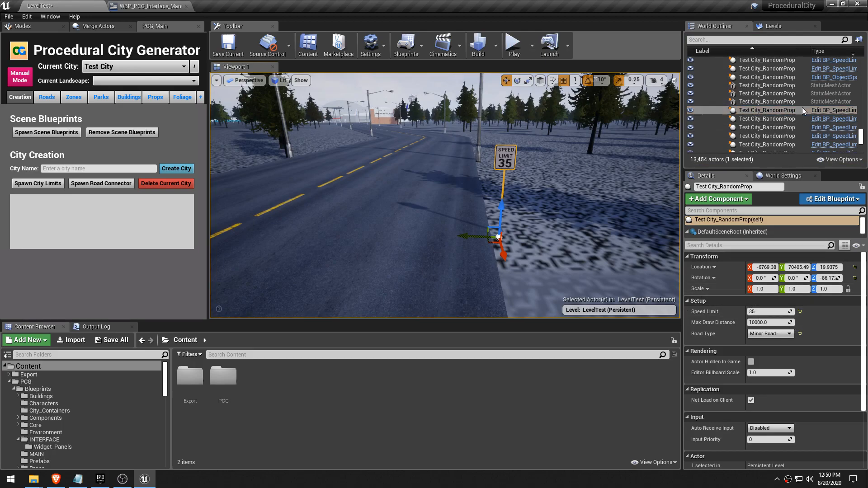
click(831, 111)
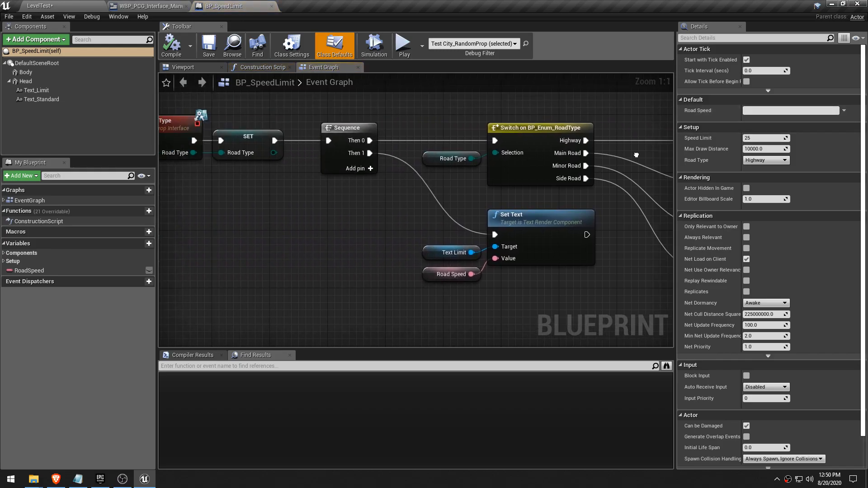
drag(227, 129, 437, 224)
right_drag(492, 227, 113, 235)
drag(201, 120, 358, 199)
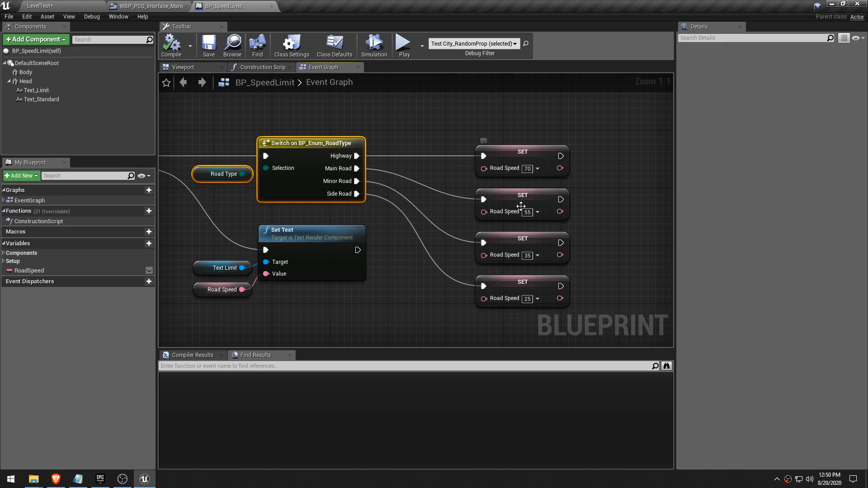
Step: Examine the four Road Speed SET nodes fed by the road type switch, close the blueprint and return to the level
right_drag(384, 164, 360, 152)
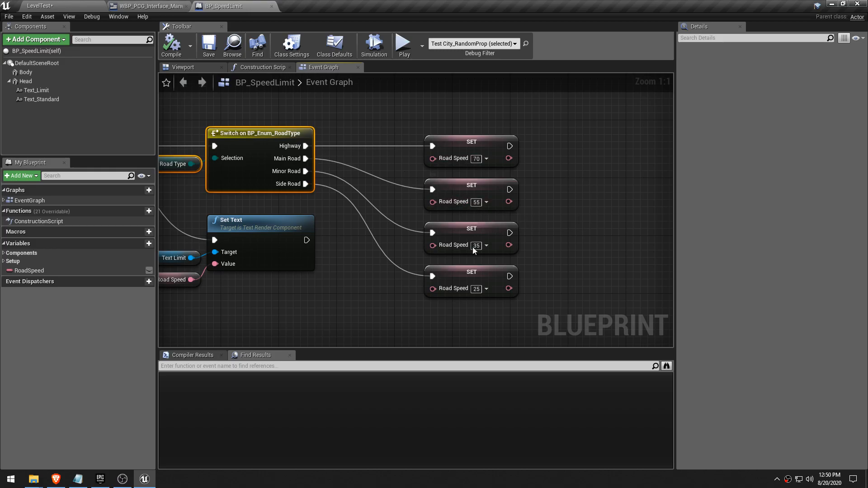
right_drag(386, 205, 422, 186)
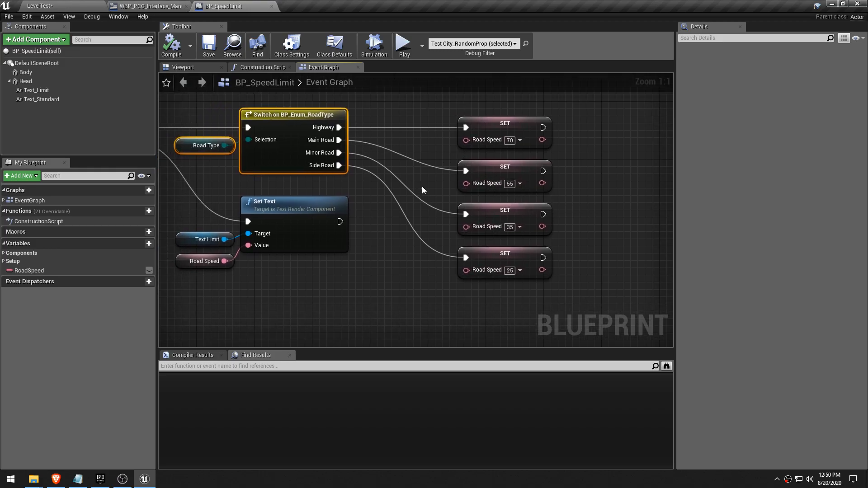
drag(599, 107, 441, 301)
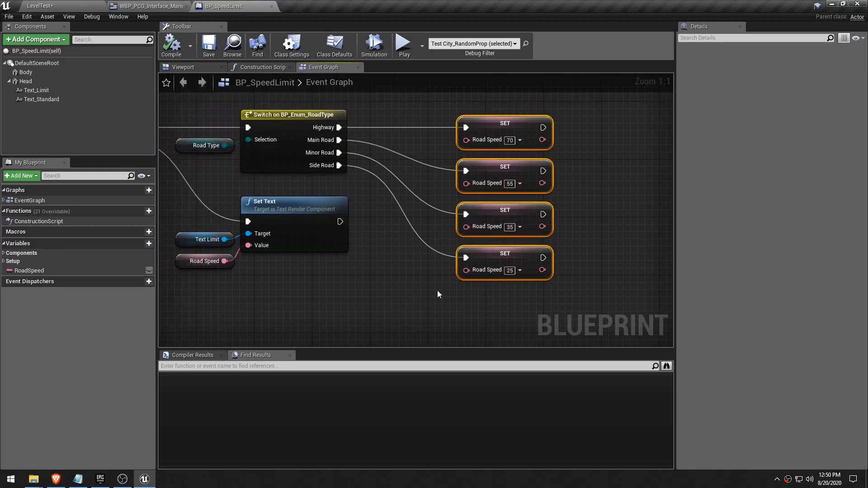
drag(421, 112, 561, 294)
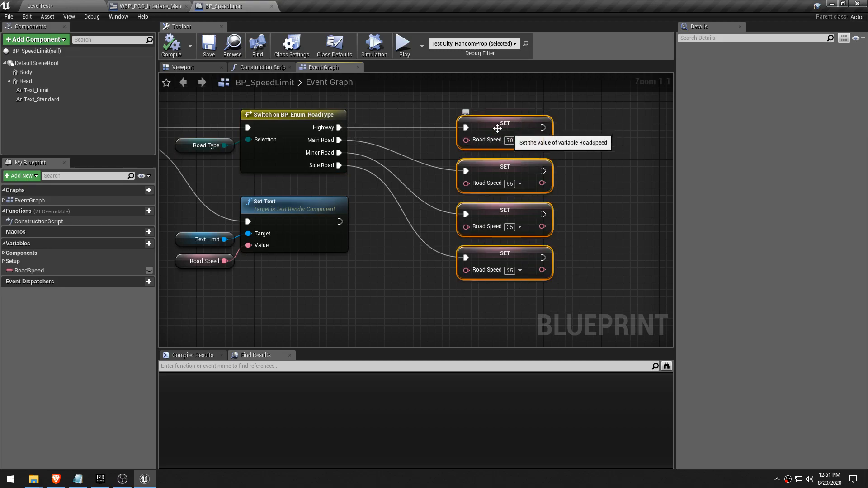
click(271, 6)
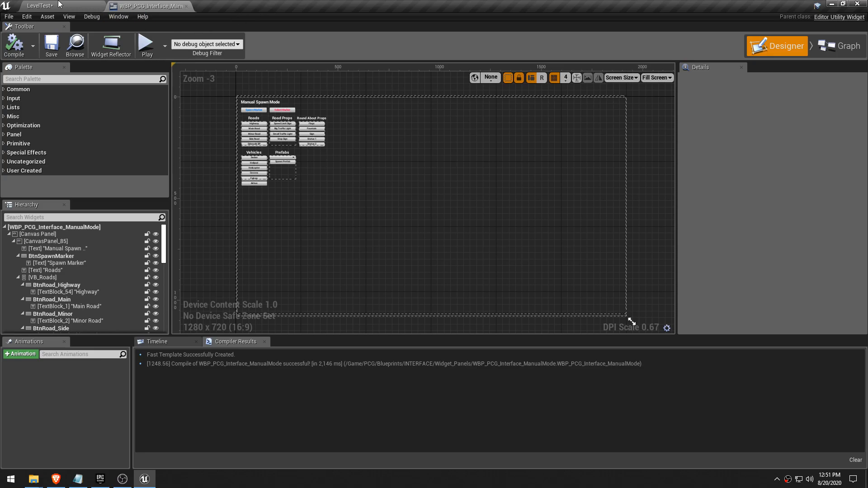
click(62, 5)
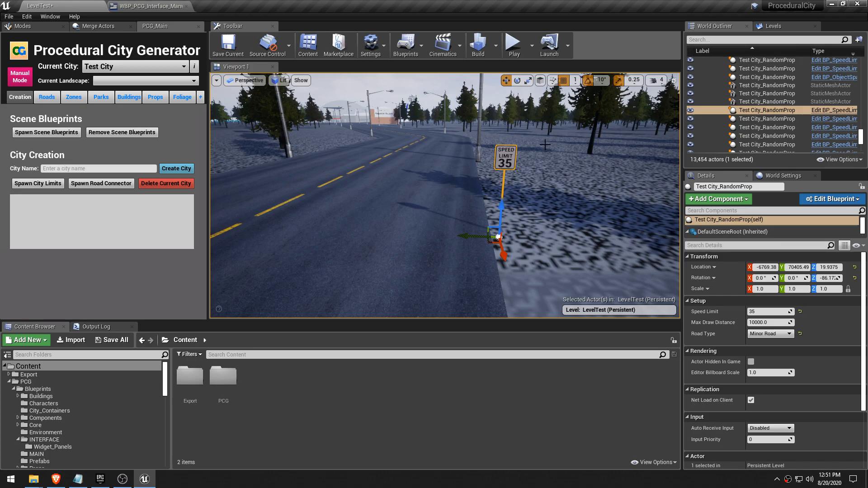
Step: Open the selected sign's Speed Limit value for editing
click(769, 312)
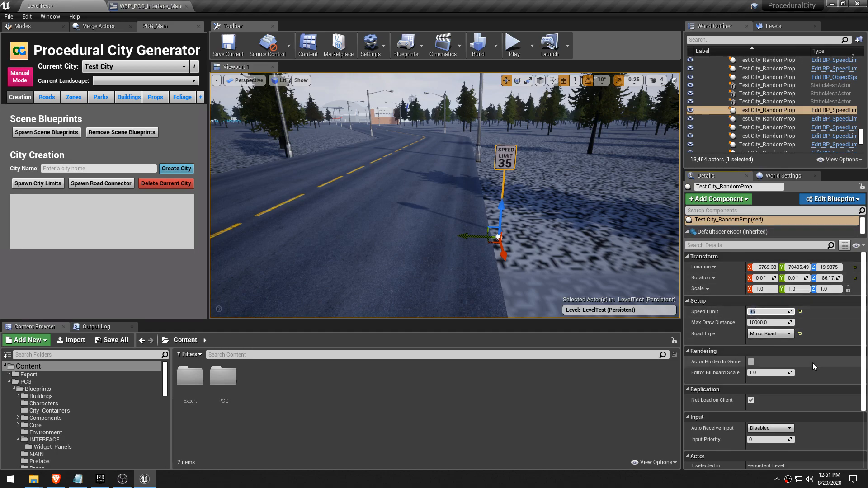
text(45)
key(Return)
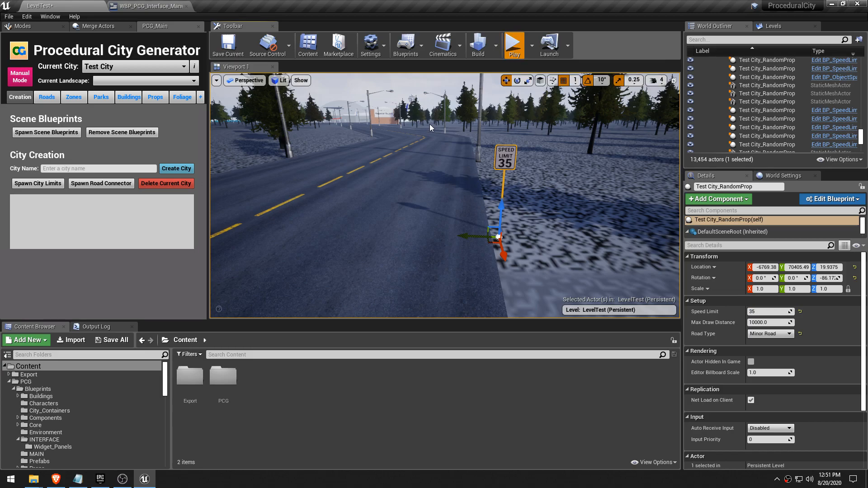
Step: Play-test the level in full screen, running the character past the speed limit sign and along the road to the airport welcome sign
key(alt+p)
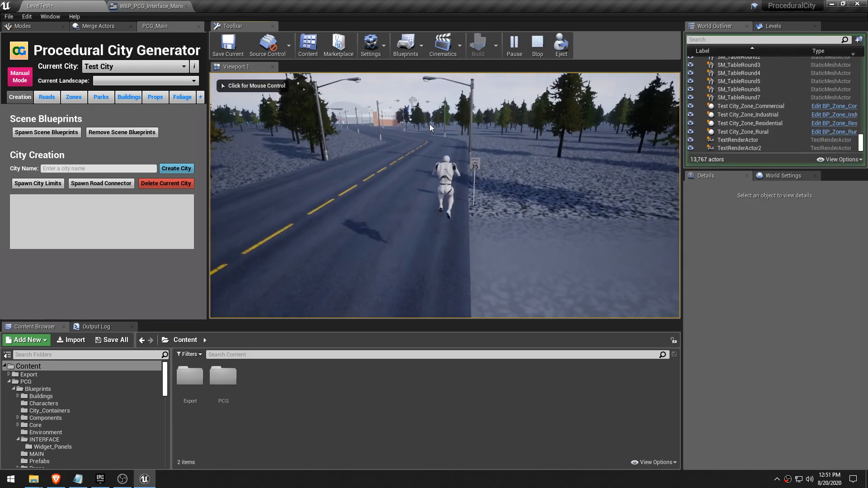
click(430, 124)
key(F11)
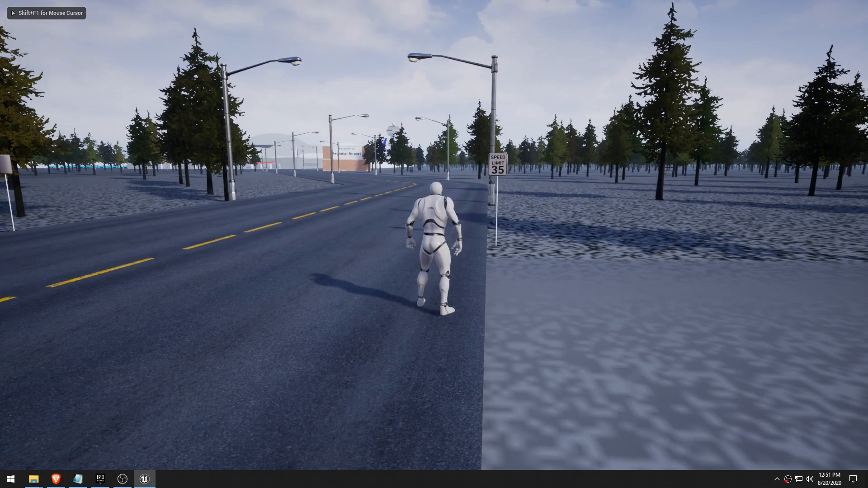
key(w)
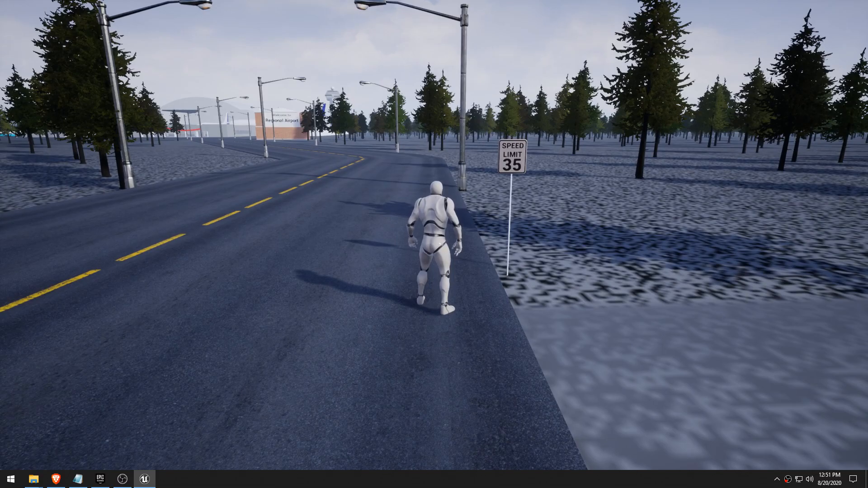
key(w)
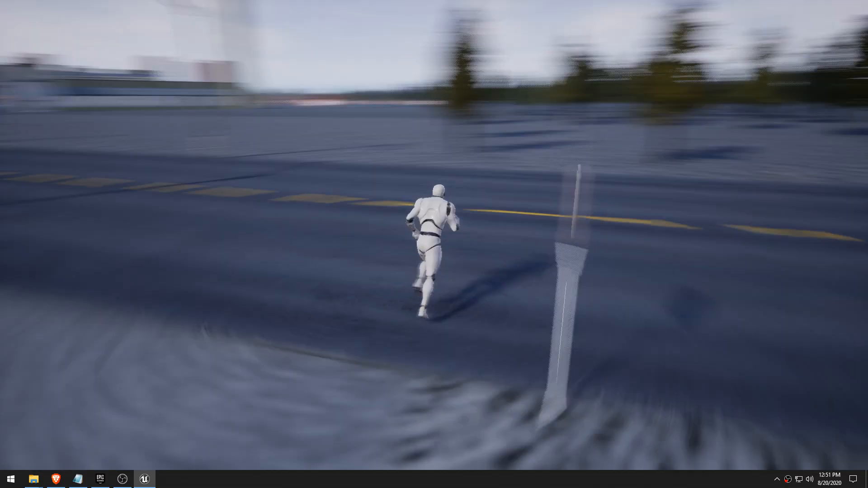
key(w)
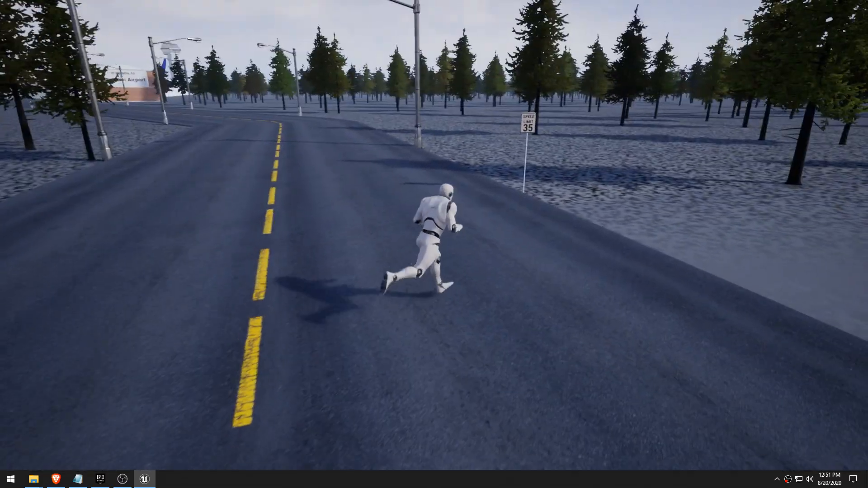
key(w)
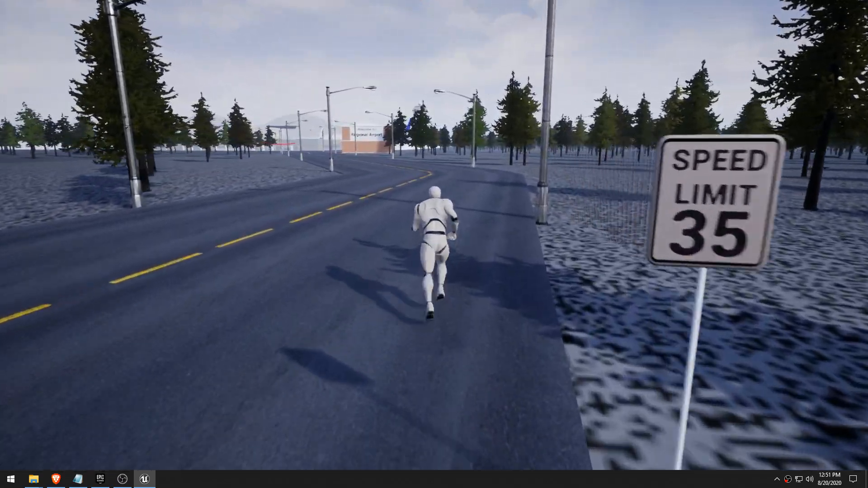
key(w)
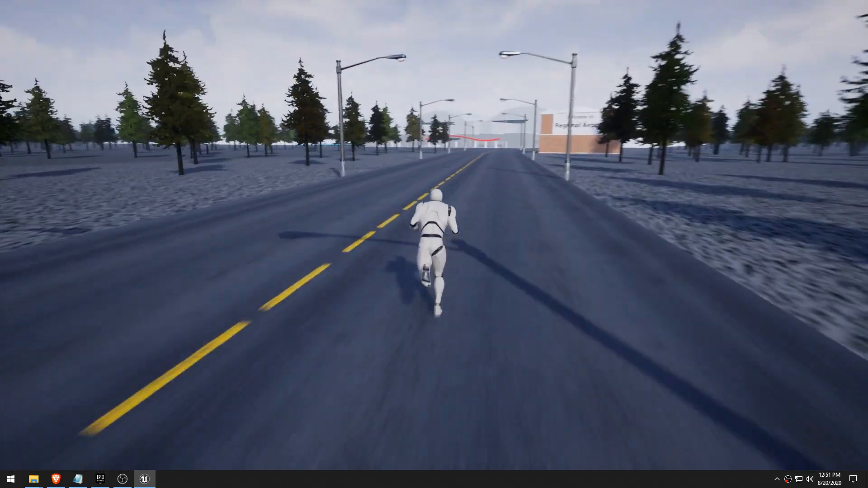
key(w)
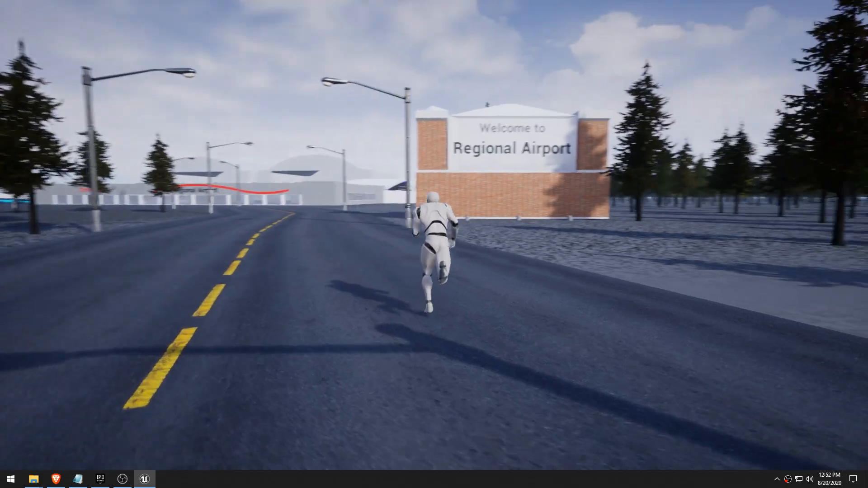
Step: Run the character past the Regional Airport welcome sign to the next speed limit sign before the terminal
key(w)
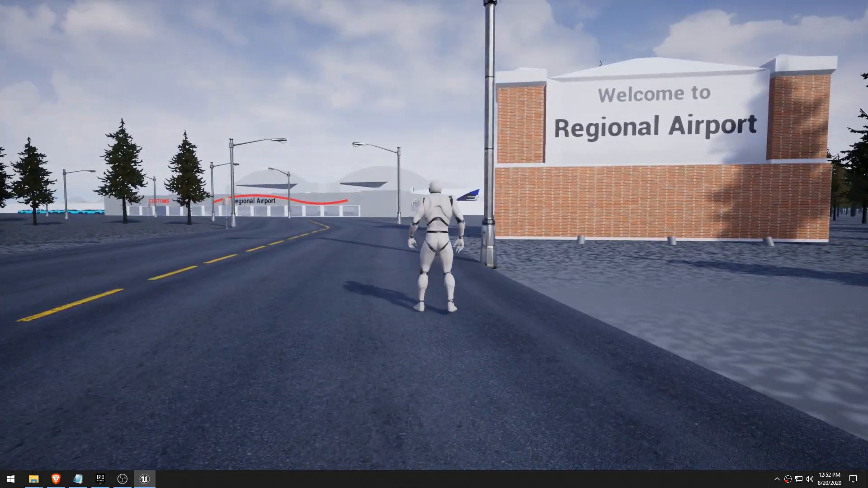
key(w)
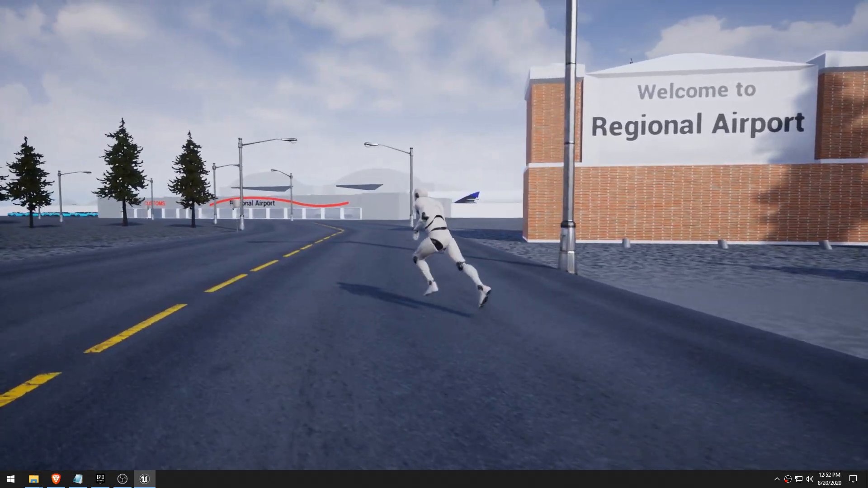
key(w)
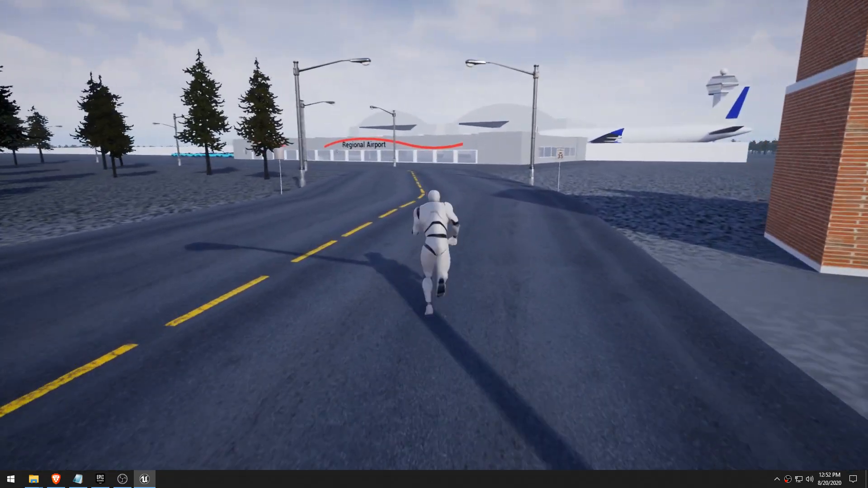
key(w)
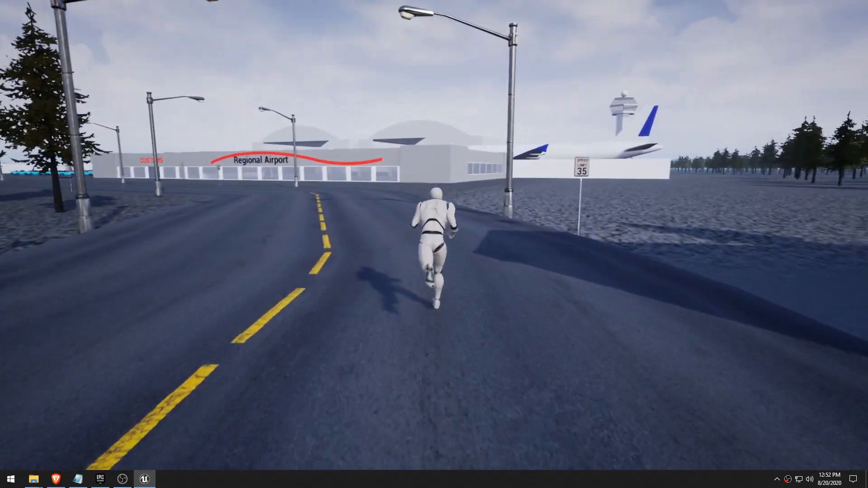
key(w)
Step: Run the character around the road bend, past the speed limit sign and along the front of the Regional Airport terminal to Customs
key(a)
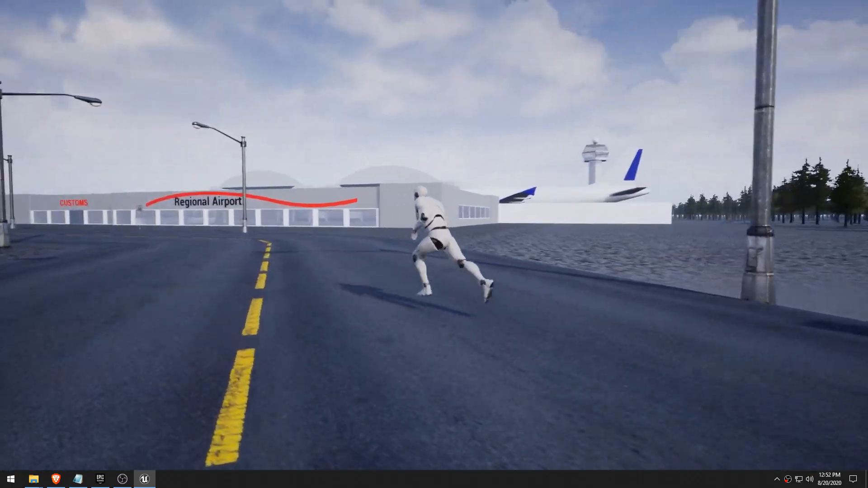
key(w)
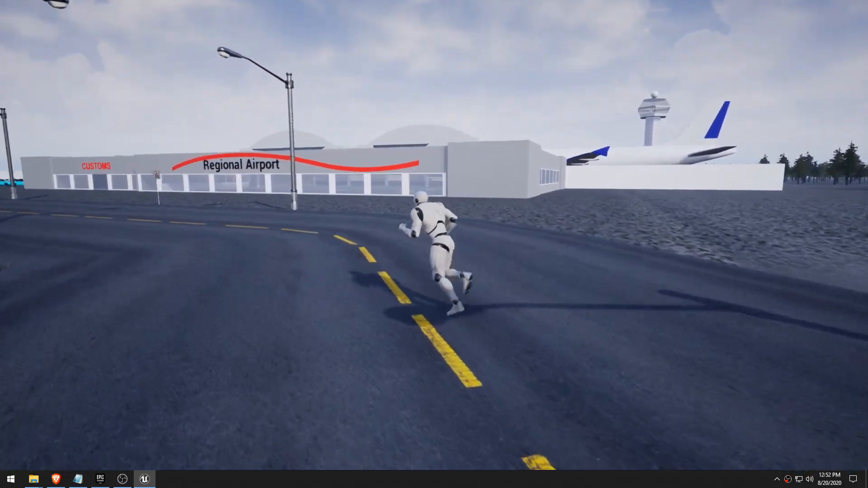
key(w)
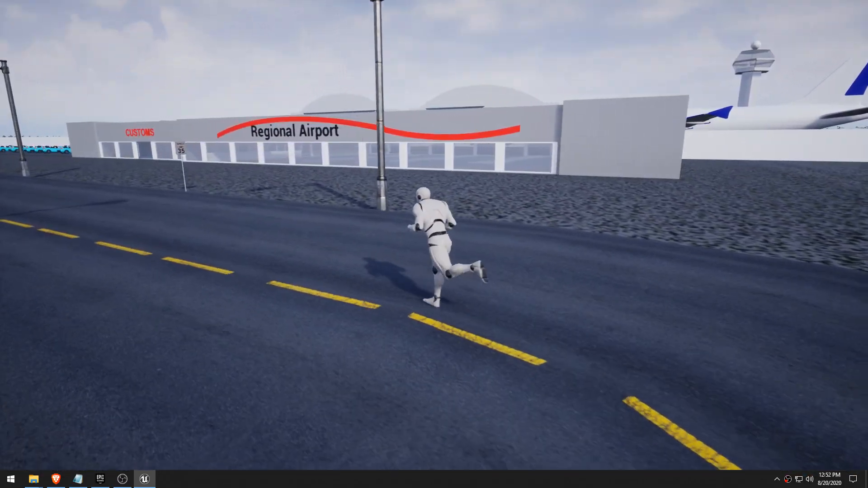
key(w)
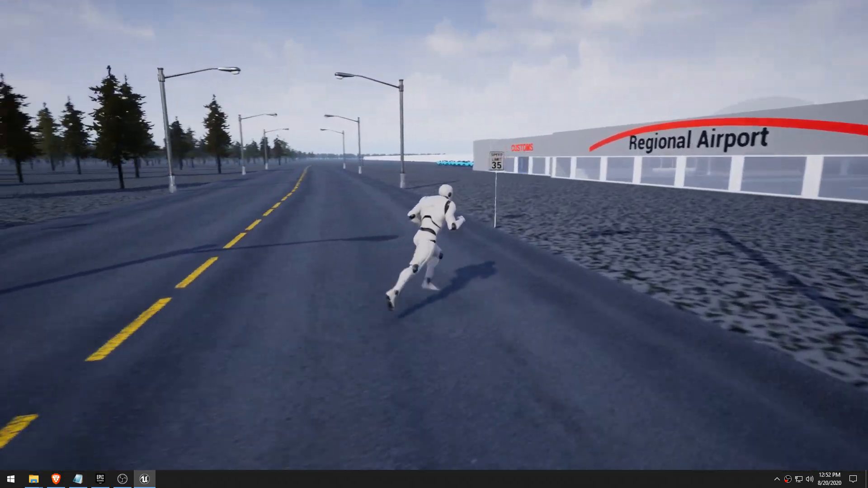
key(w)
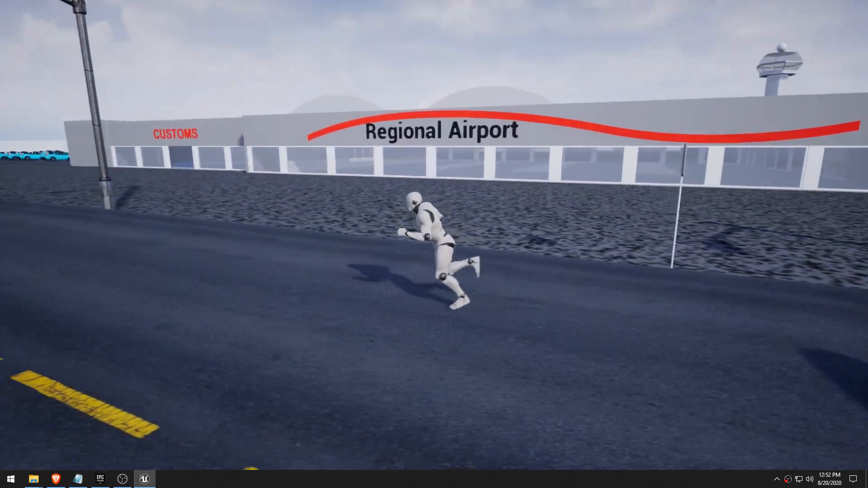
key(w)
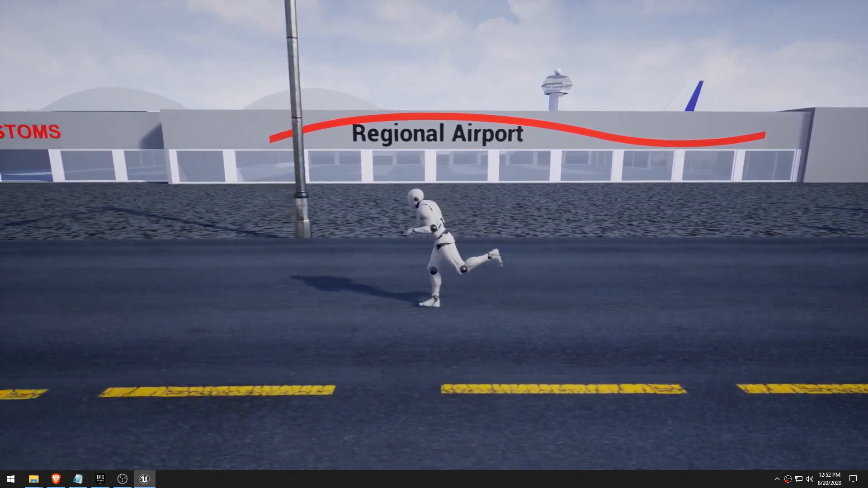
key(w)
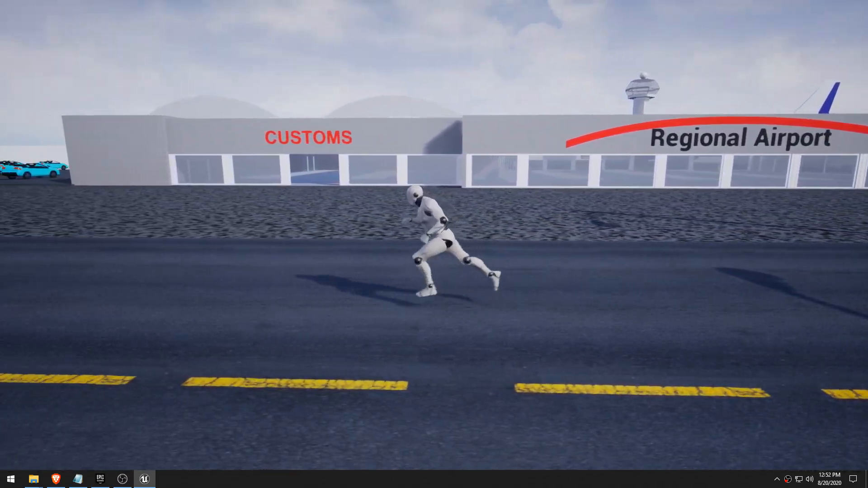
key(w)
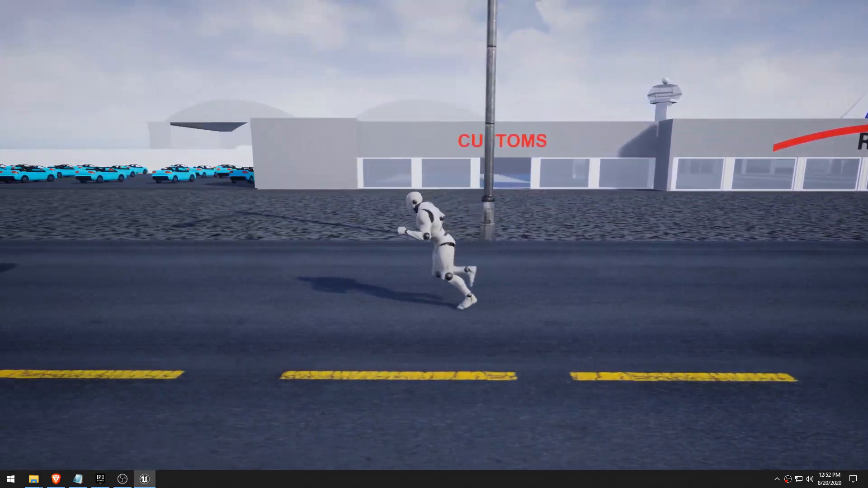
Step: Follow the curving road beyond the terminal into the airport car park and run alongside the parked blue convertibles
key(w)
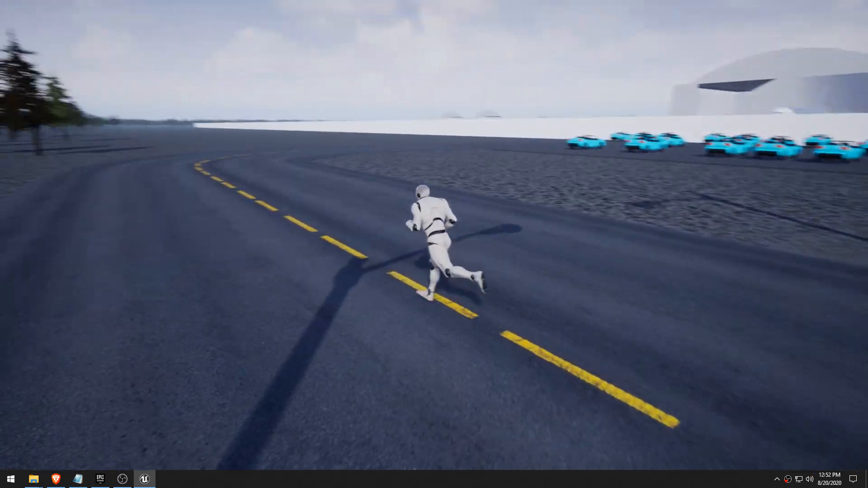
key(w)
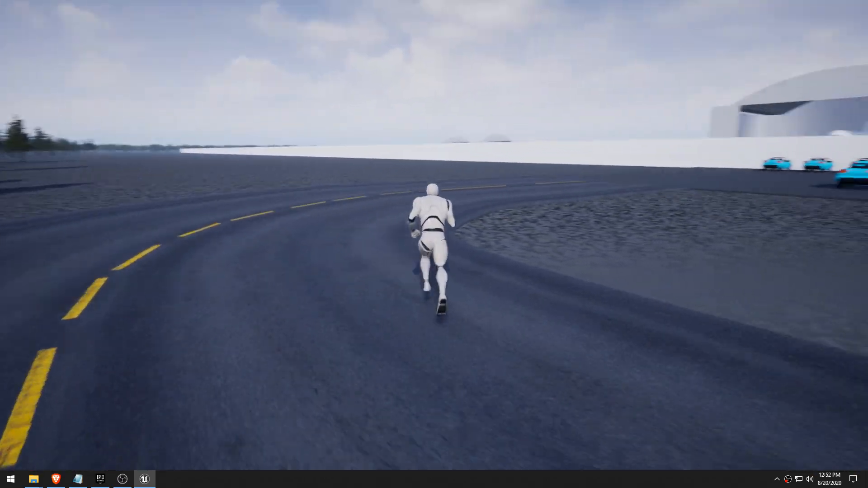
key(w)
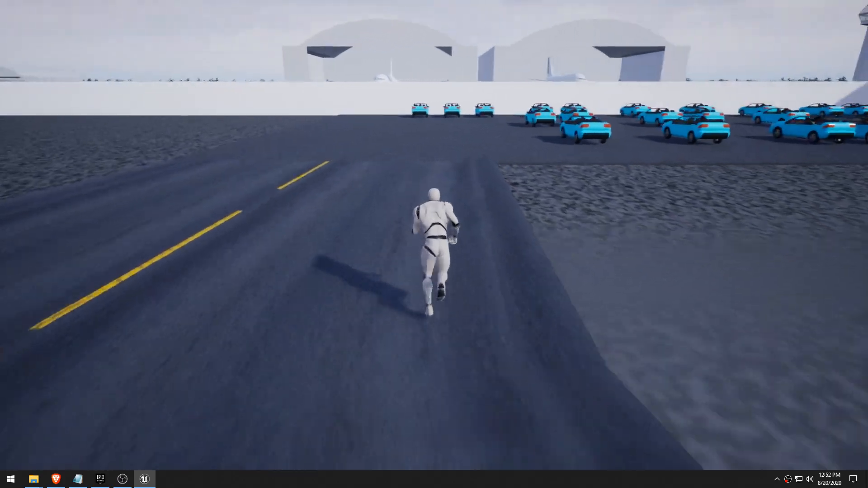
key(w)
key(d)
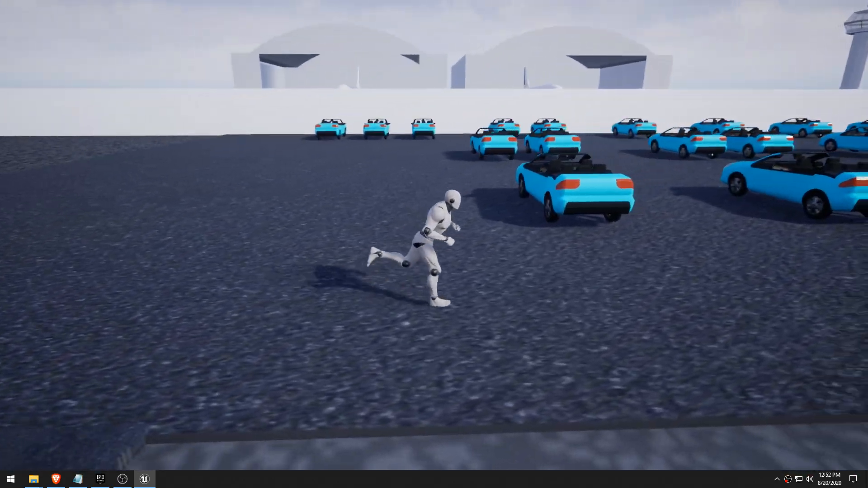
key(w)
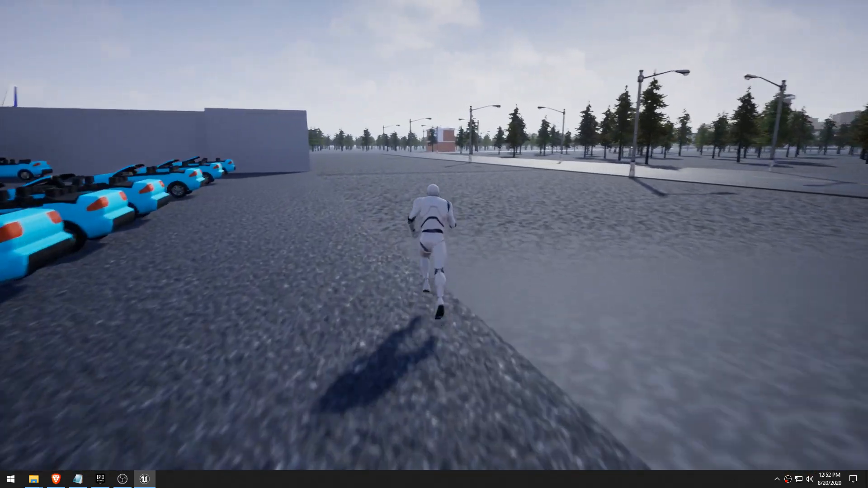
Step: Cross the gravel to the Customs entrance, run inside and look around the customs hall and its side doorways
key(w)
key(a)
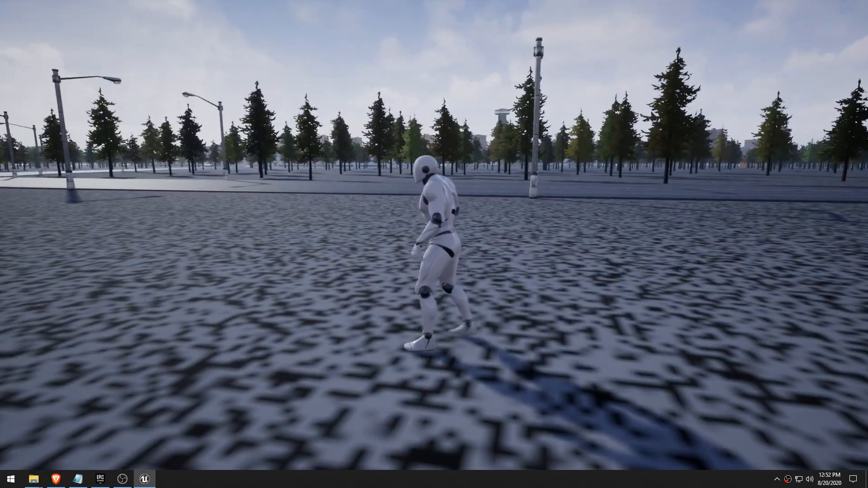
key(w)
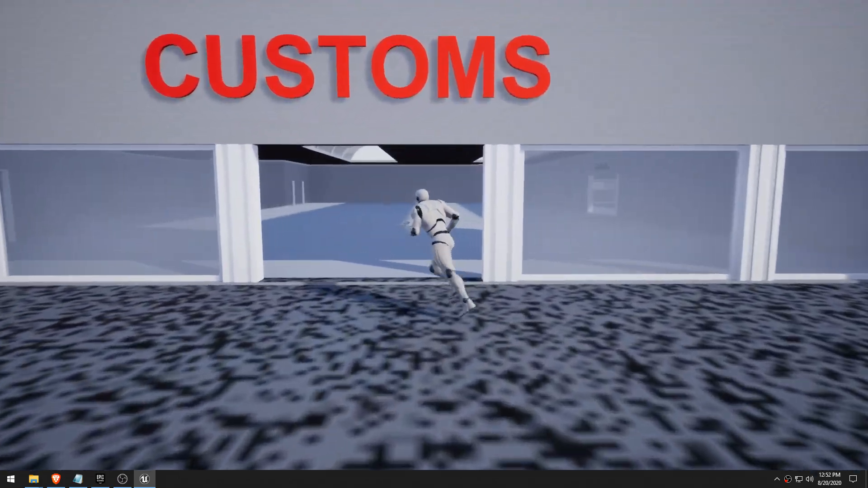
key(w)
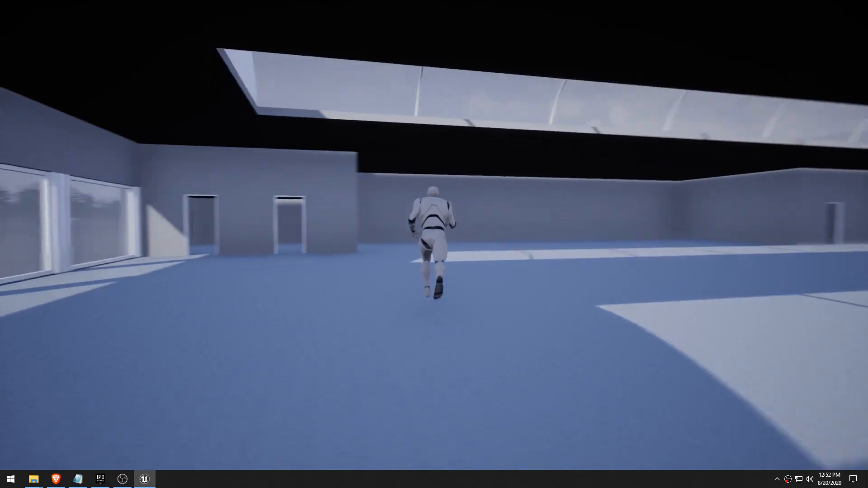
key(w)
key(a)
key(d)
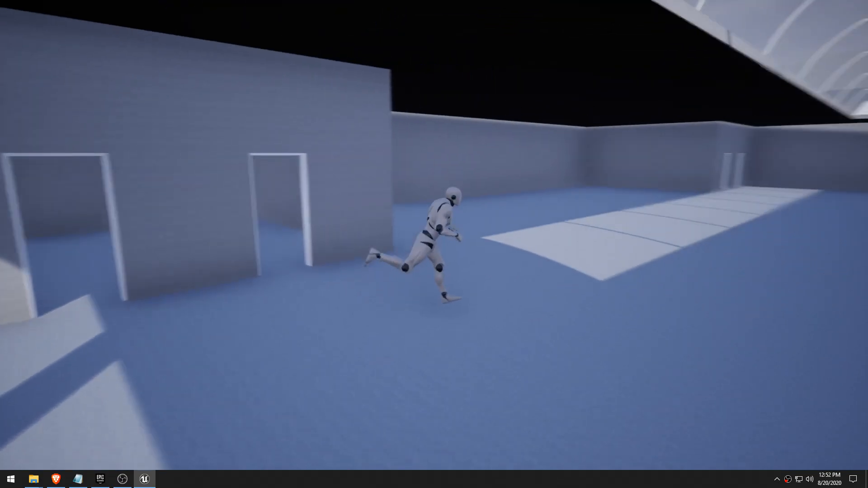
Step: Cross the customs hall and run through the Arrivals doorway into the main terminal hall
key(w)
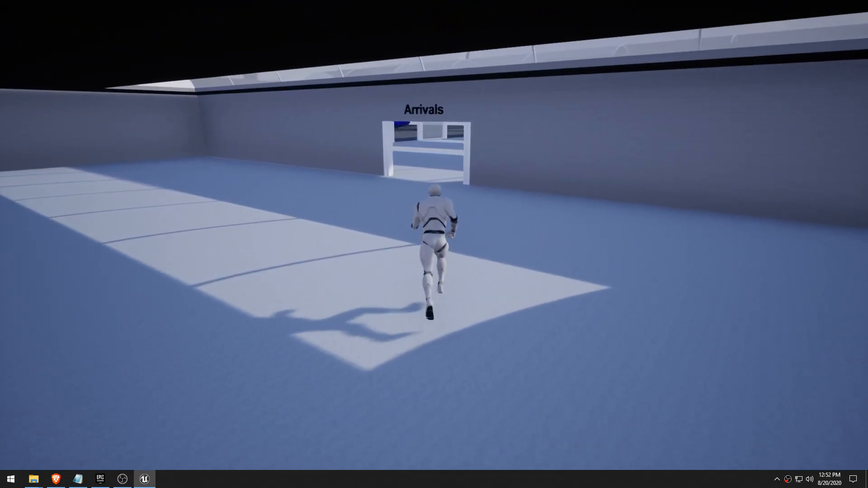
key(w)
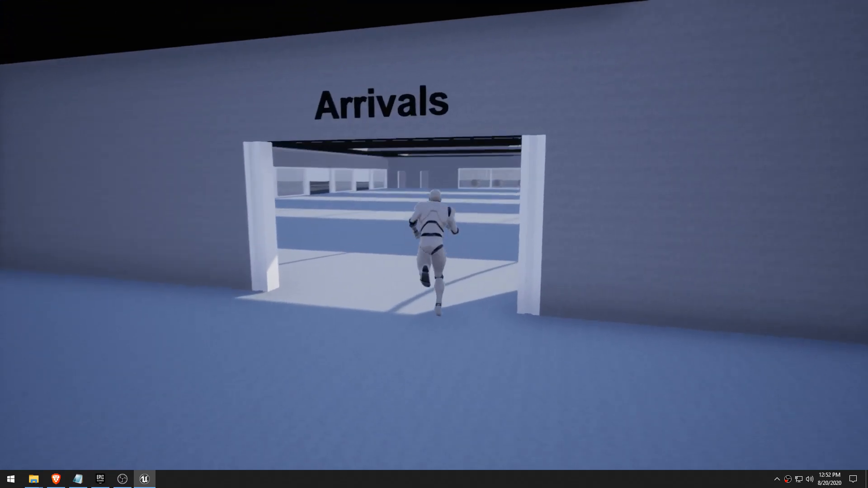
key(w)
key(d)
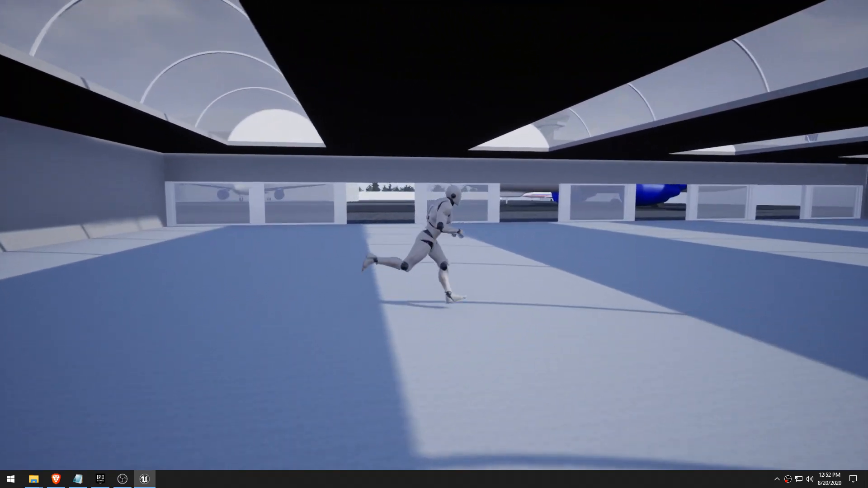
Step: Run across the main hall into the Bar Restaurant and move among its tables and chairs, knocking into the furniture
key(d)
key(w)
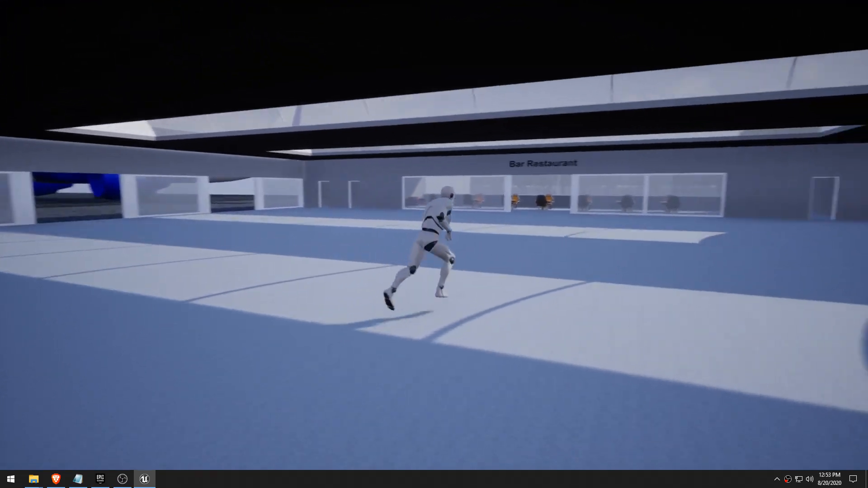
key(w)
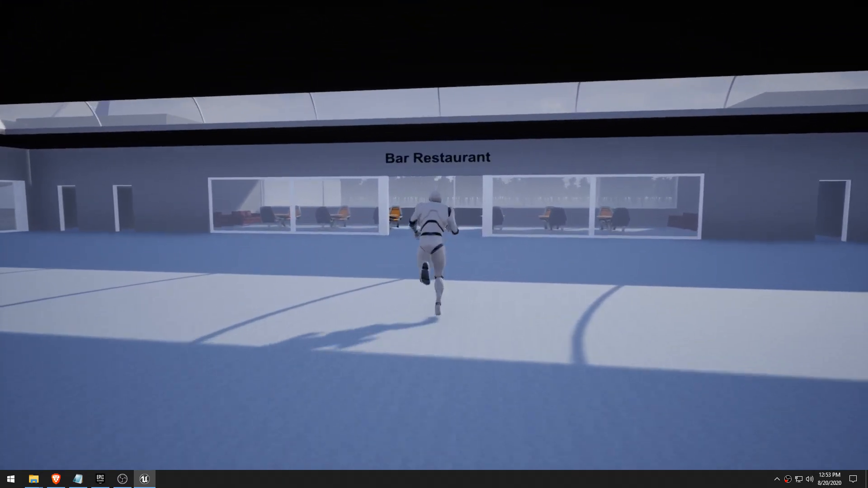
key(w)
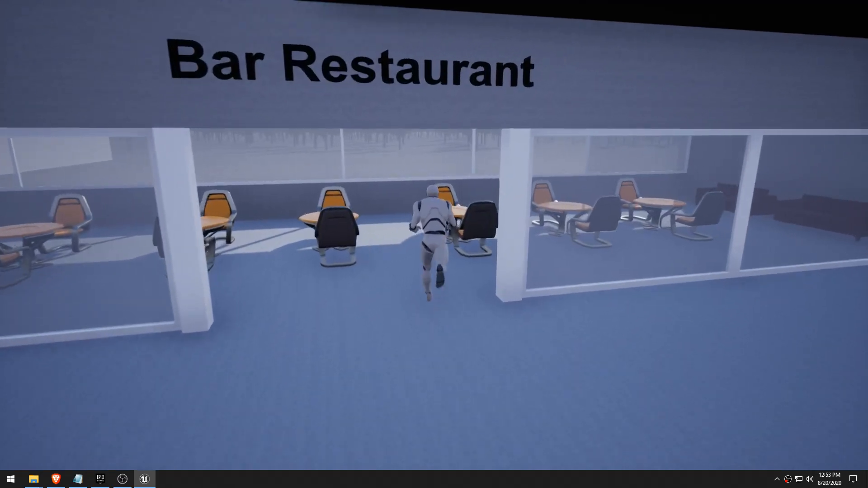
key(w)
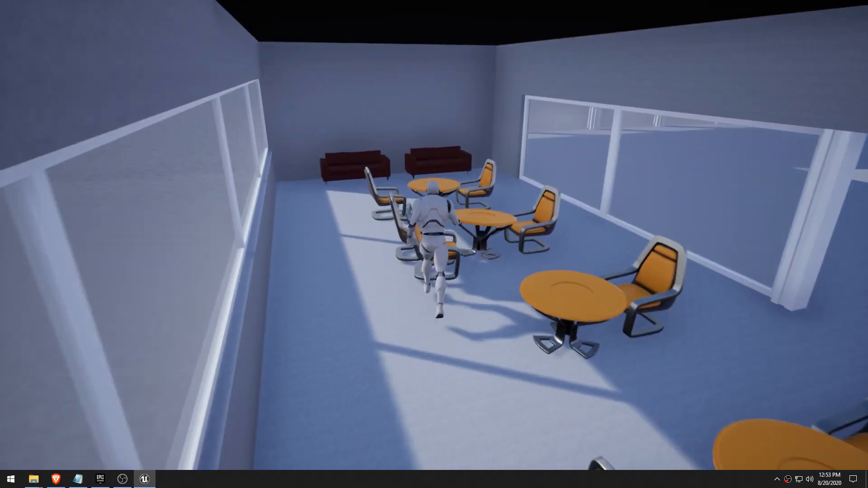
key(w)
key(w)
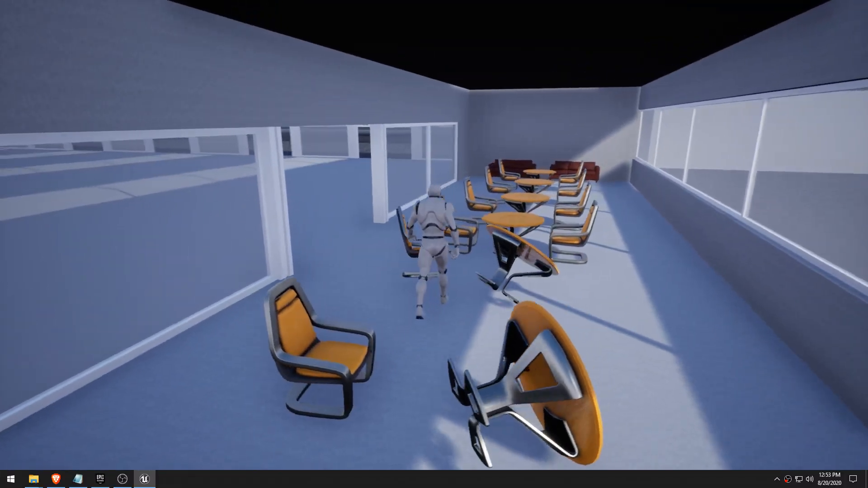
Step: Leave the restaurant and cross the terminal hall to the Ticket Service counter beside the Departure doorway
key(a)
key(w)
key(w)
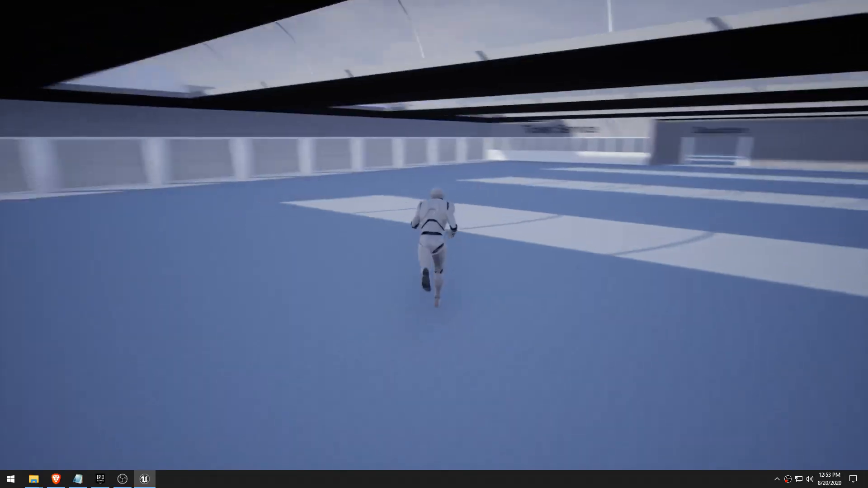
key(w)
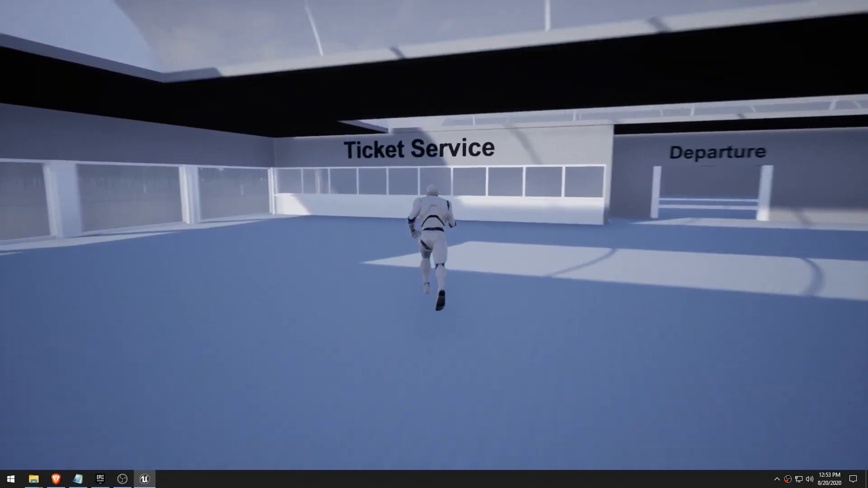
key(w)
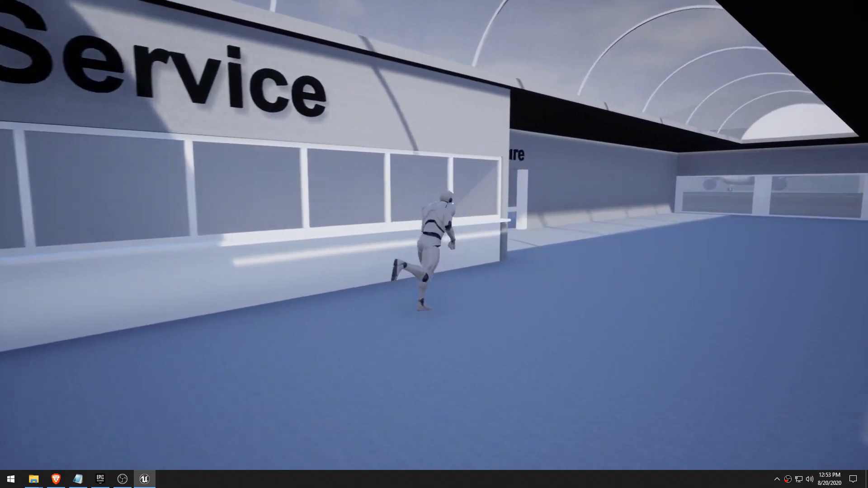
Step: Run out through the opening in the terminal's glazed wall onto the apron and view the parked airliner from several sides
key(w)
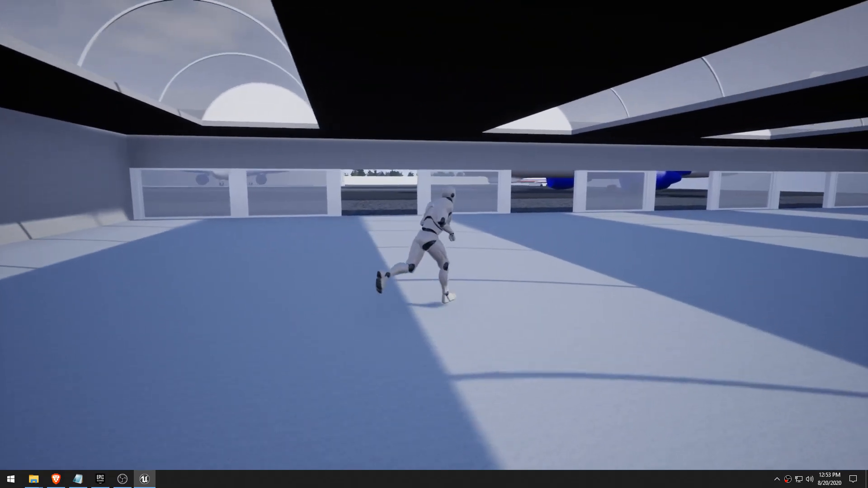
key(w)
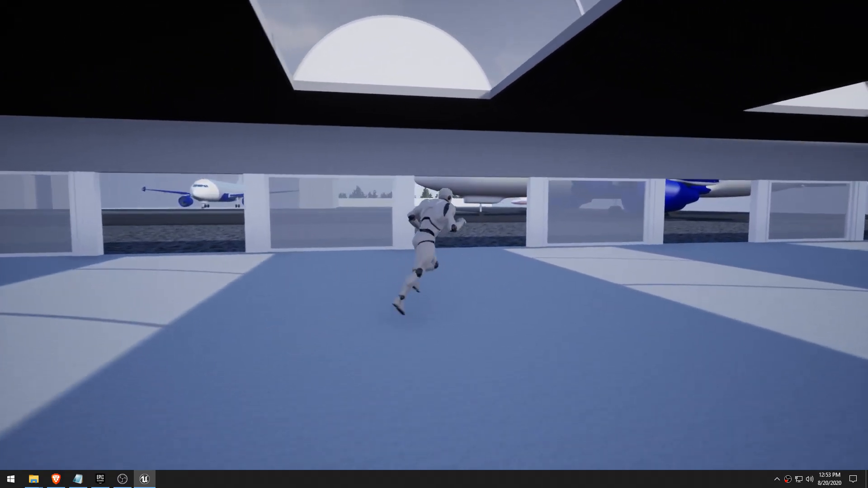
key(w)
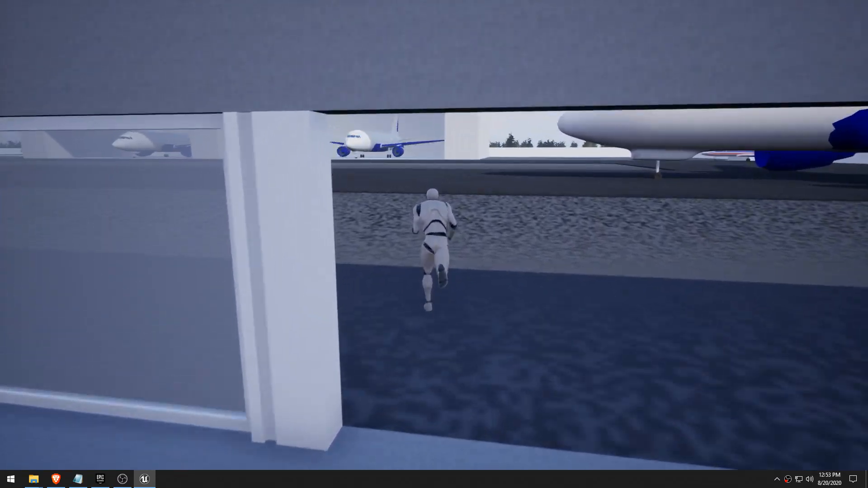
key(w)
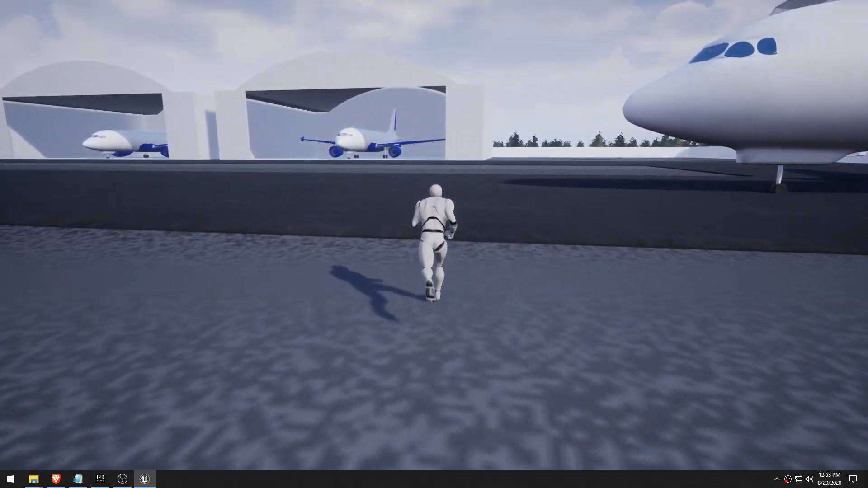
key(a)
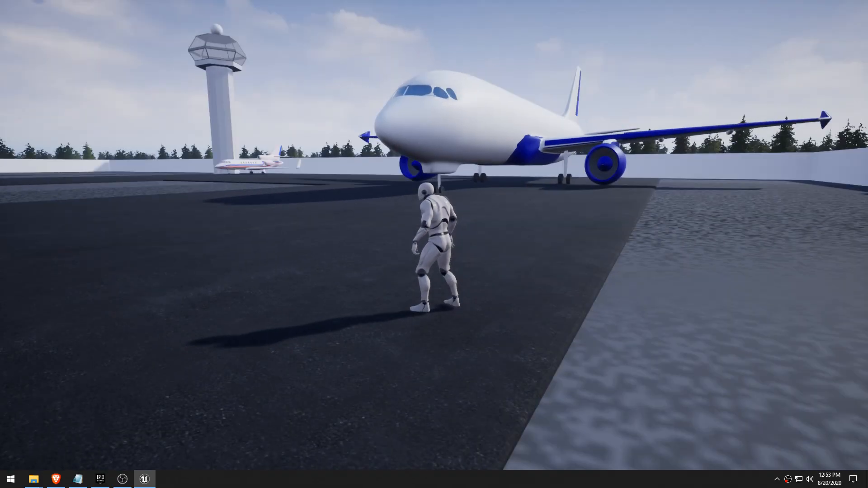
key(w)
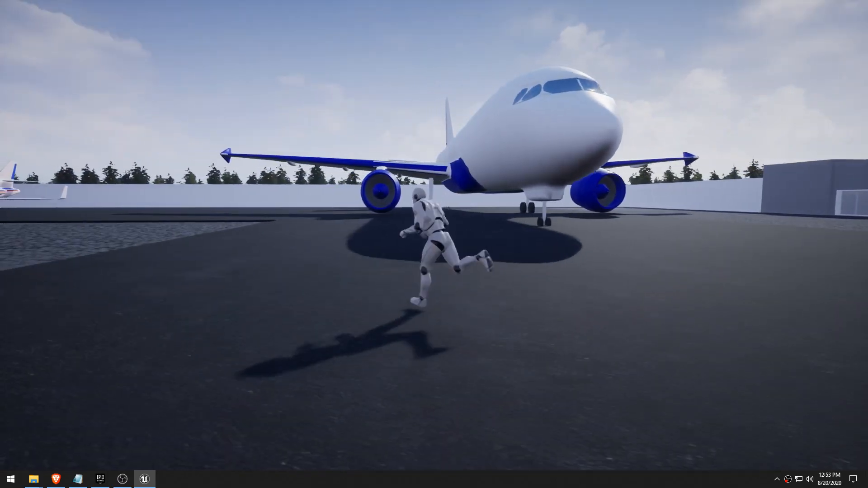
key(a)
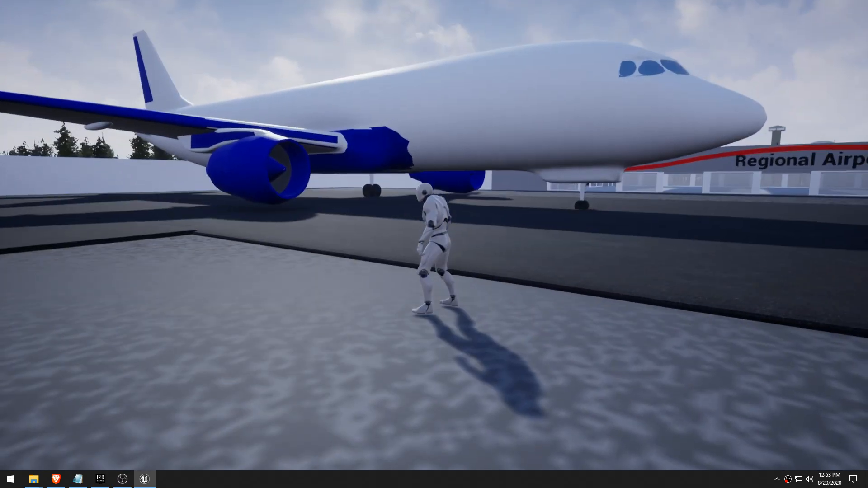
Step: Run across the apron to the business jet parked beside the control tower and circle its nose
key(a)
key(w)
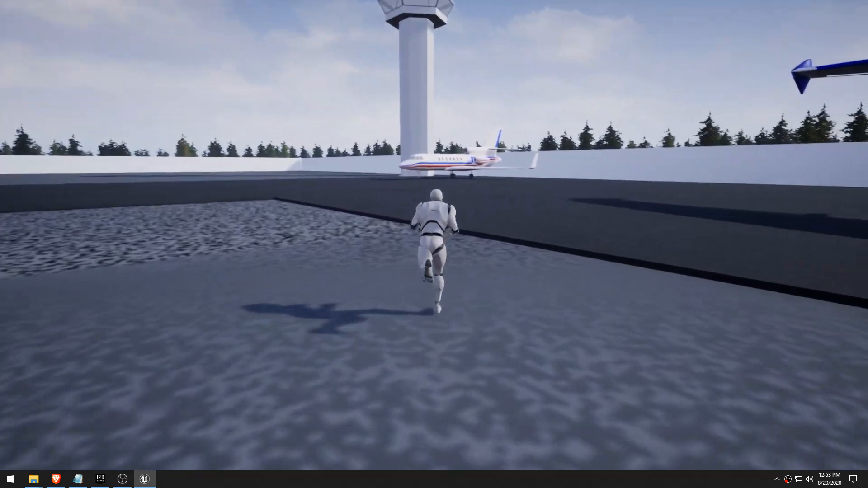
key(w)
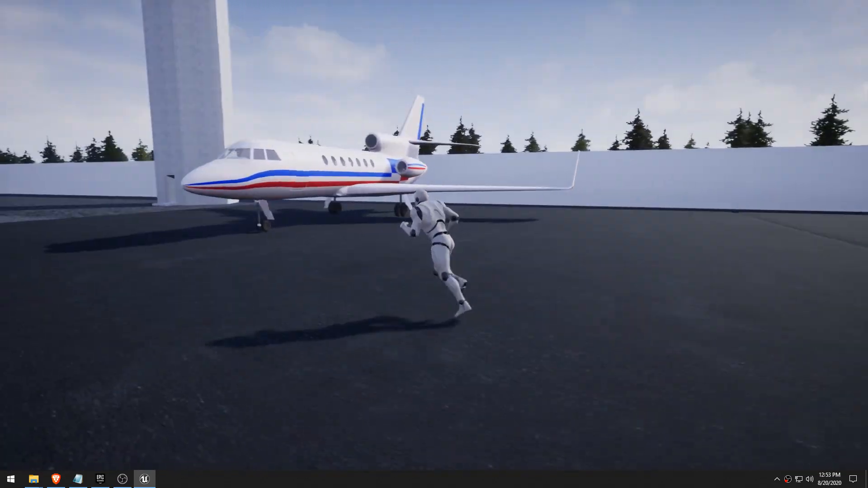
key(a)
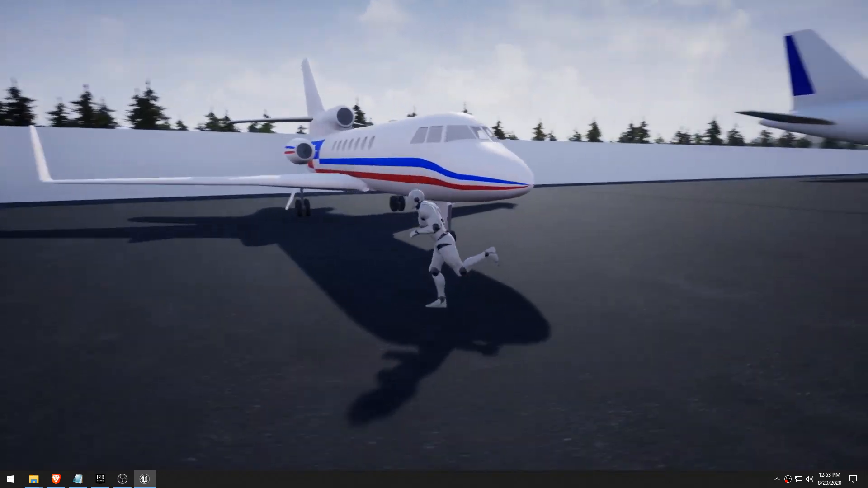
key(w)
key(w)
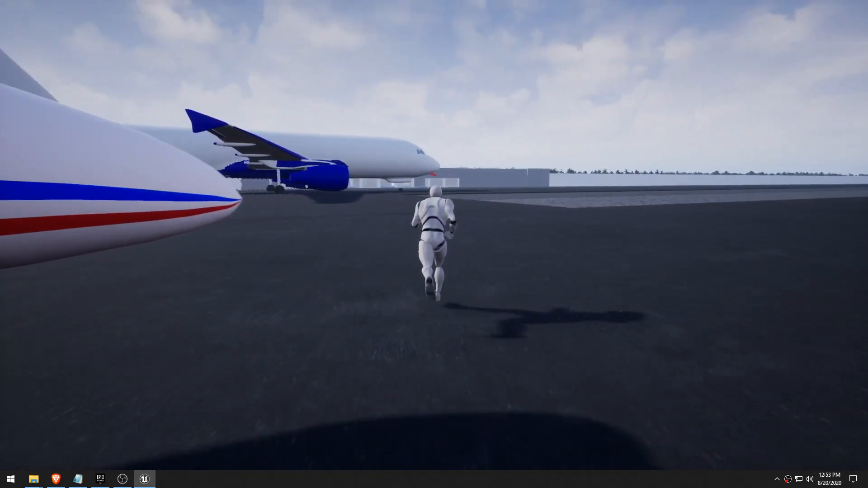
Step: Cross the paved and gravel strips to view the control tower and the large hangar housing an airliner
key(d)
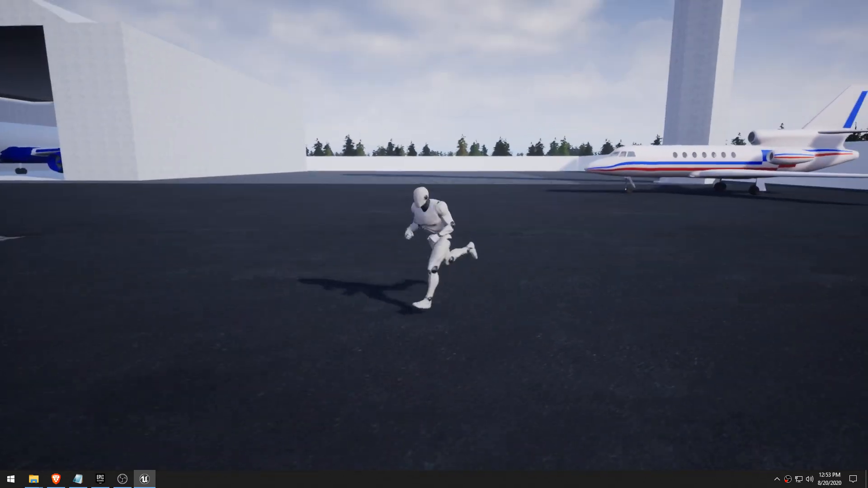
key(s)
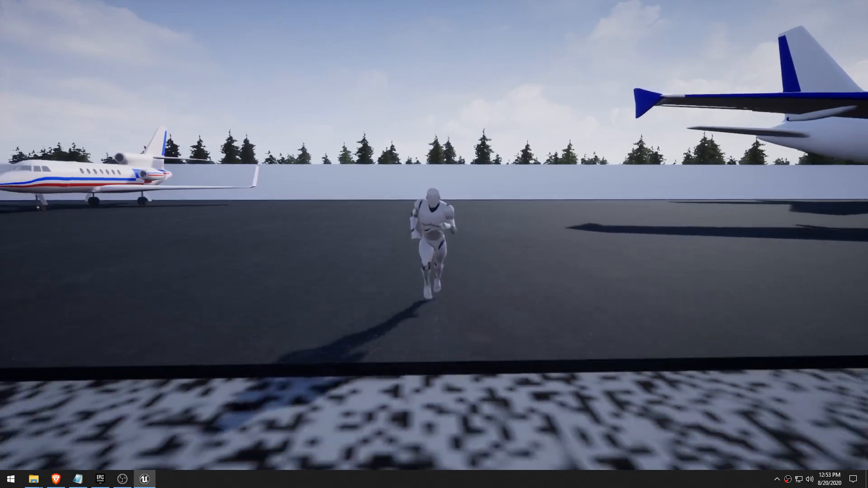
key(d)
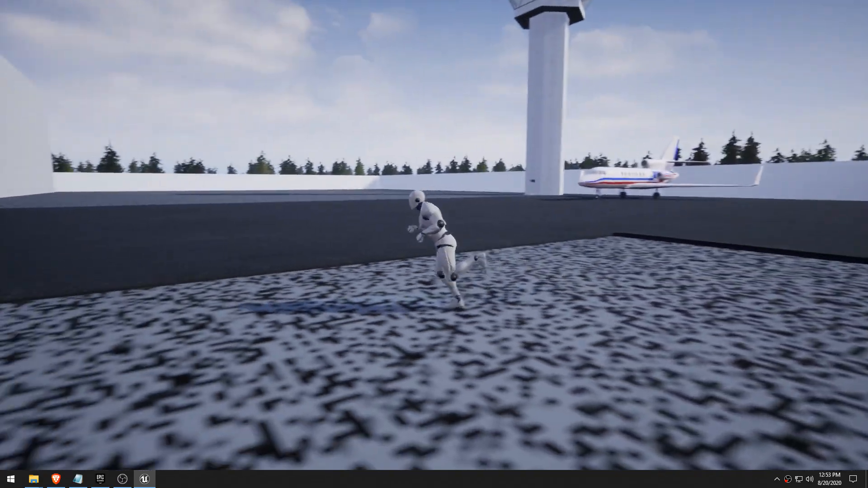
key(a)
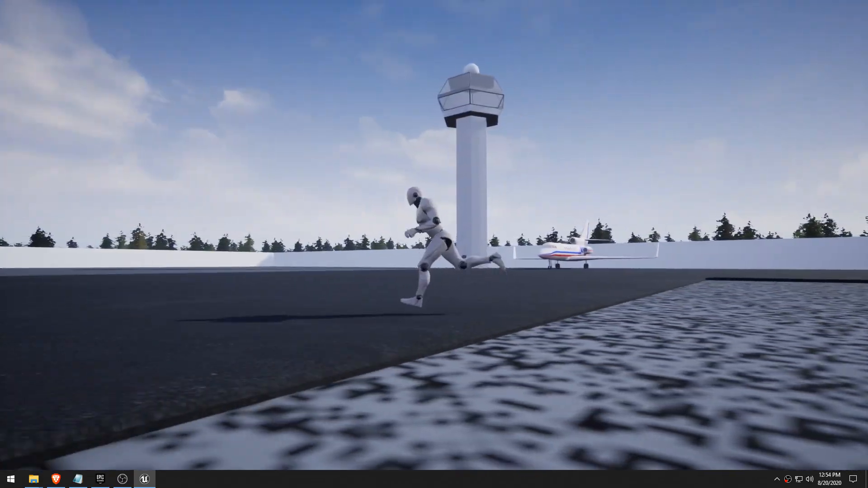
key(w)
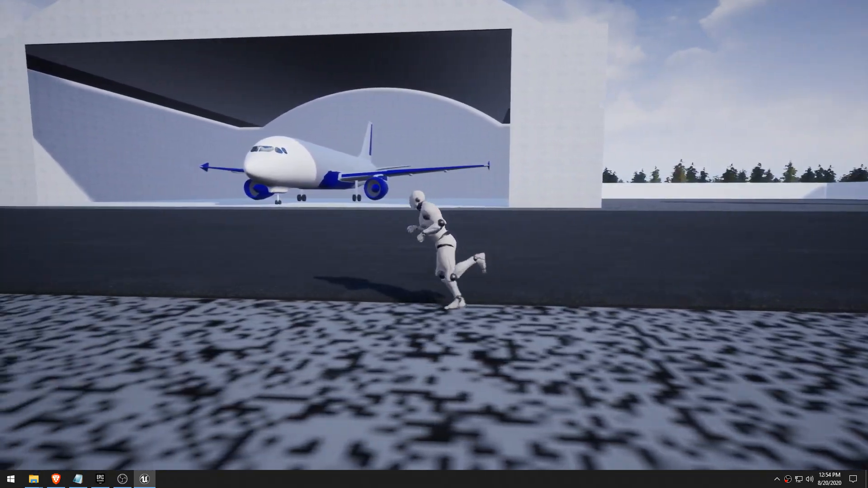
Step: Board the airliner parked on the runway, take off and climb over the city, circling back towards the airport
key(space)
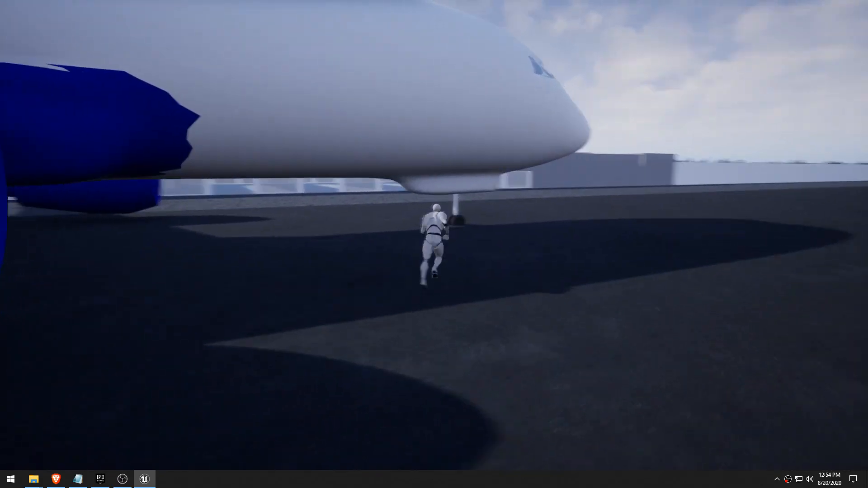
key(e)
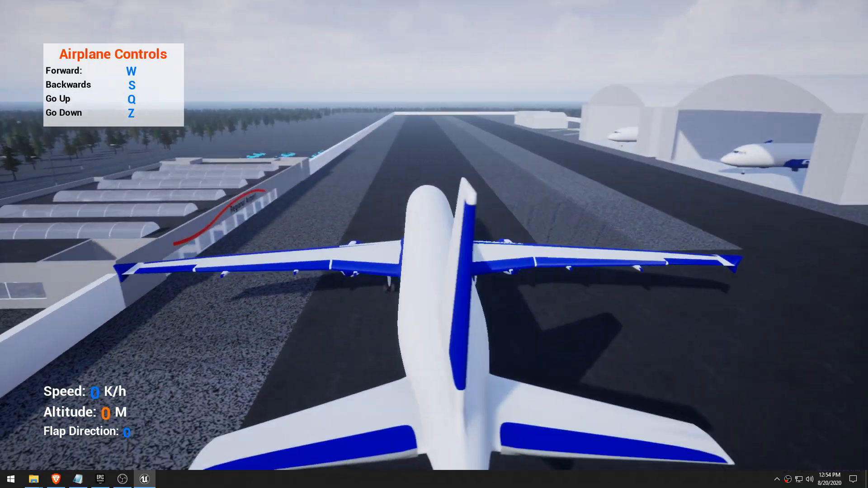
key(w)
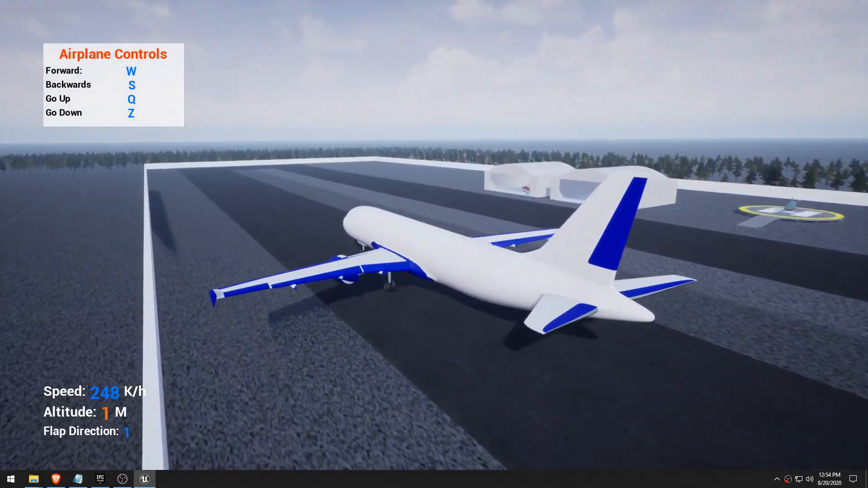
key(q)
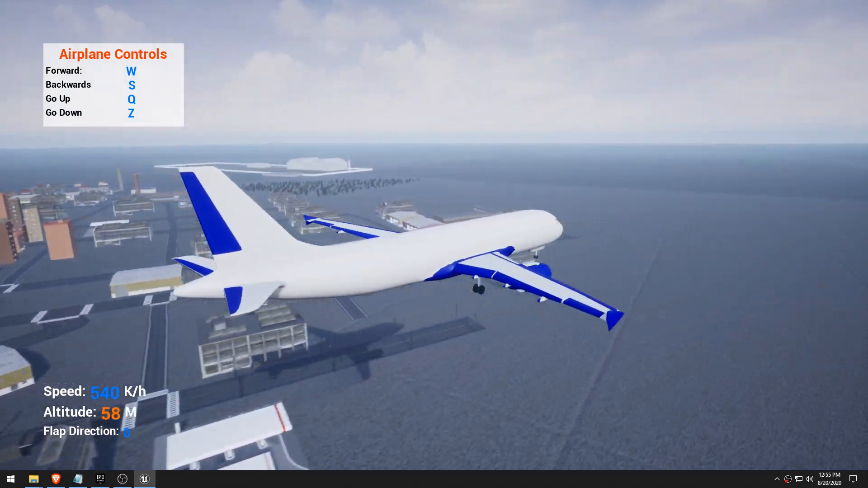
key(q)
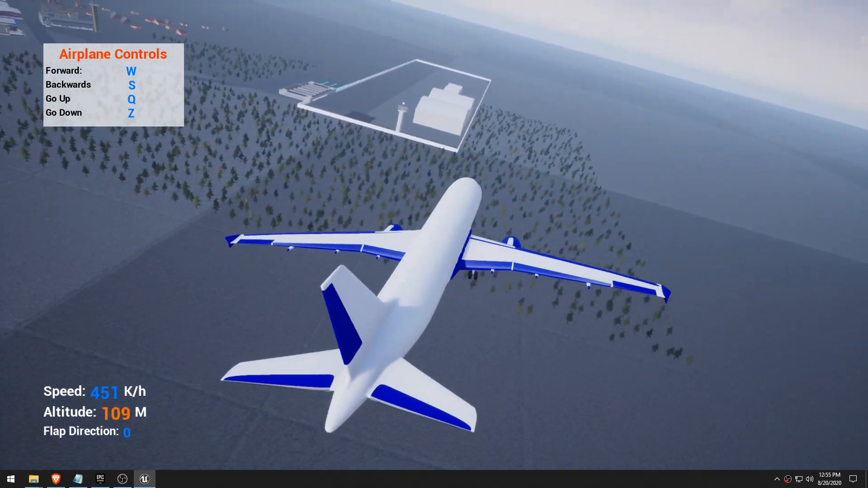
Step: Slow the airliner over the forest and descend past the control tower, lined up with the runway
key(w)
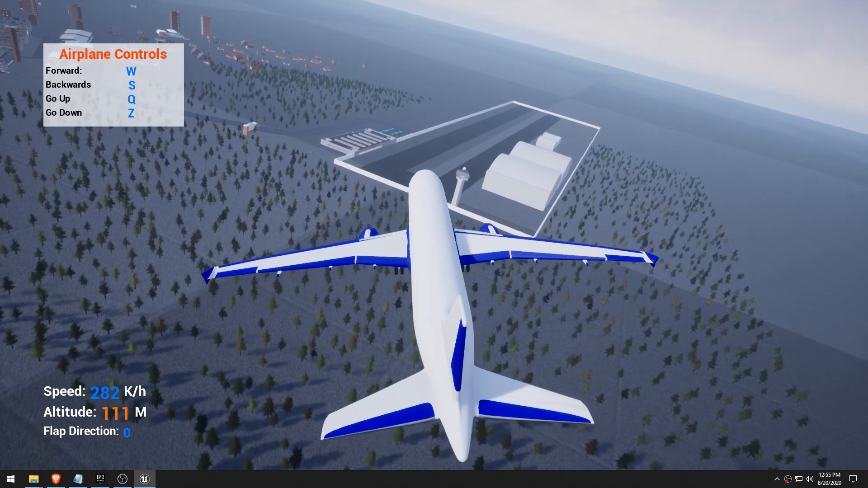
key(s)
key(w)
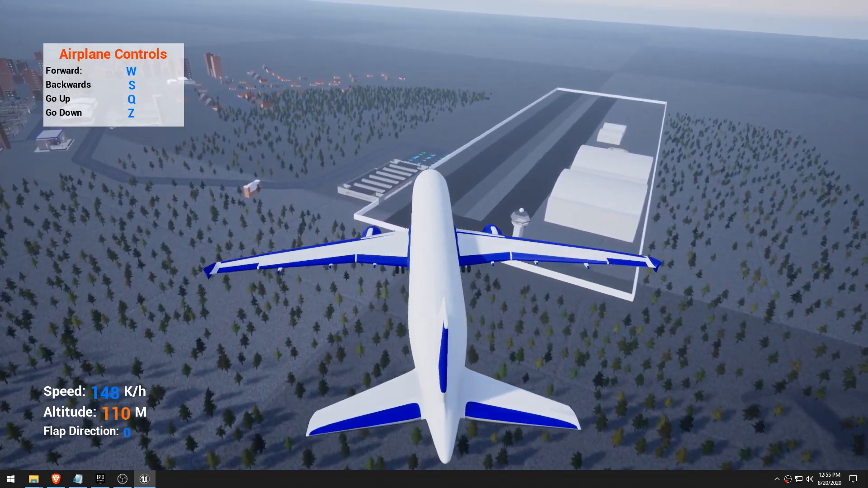
key(z)
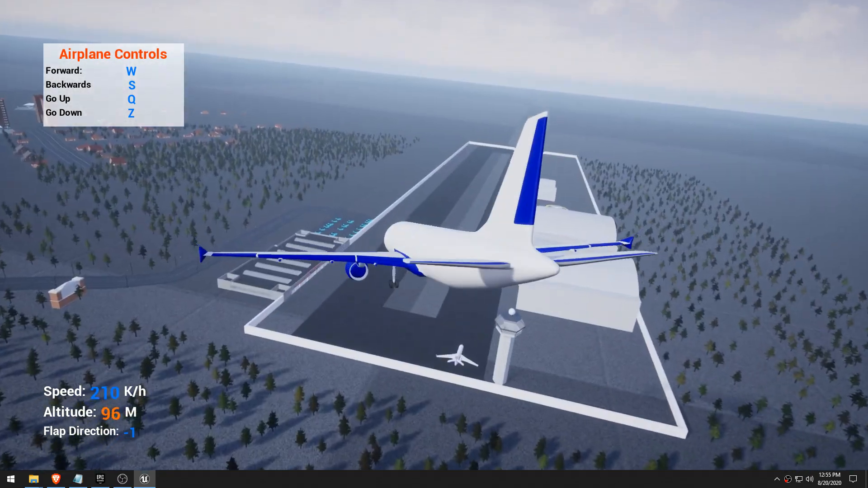
key(s)
key(w)
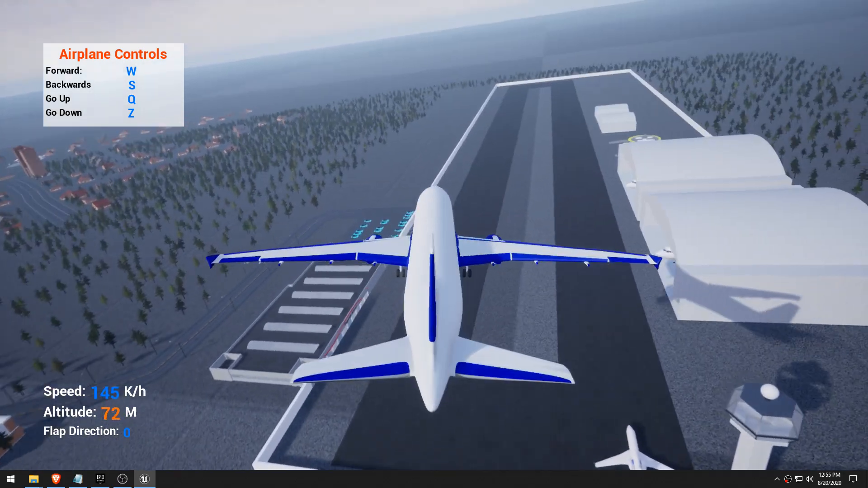
Step: Land the airliner on the runway beside the perimeter wall and brake towards the far end
key(s)
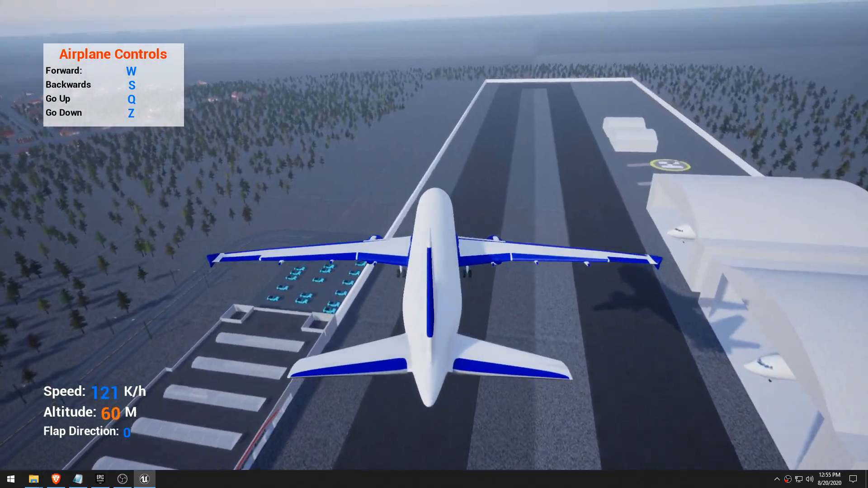
key(w)
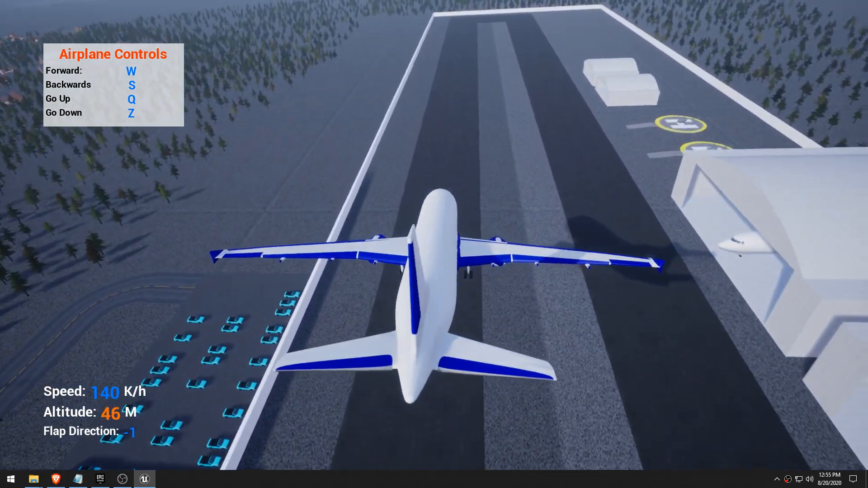
key(z)
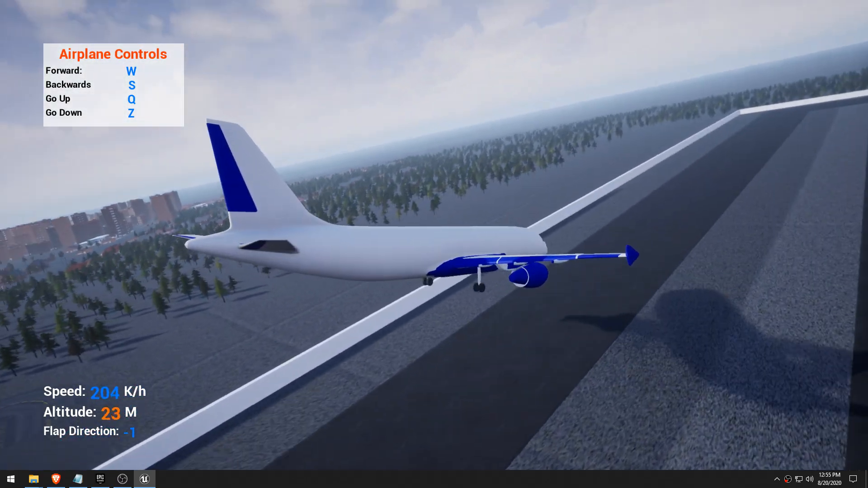
key(s)
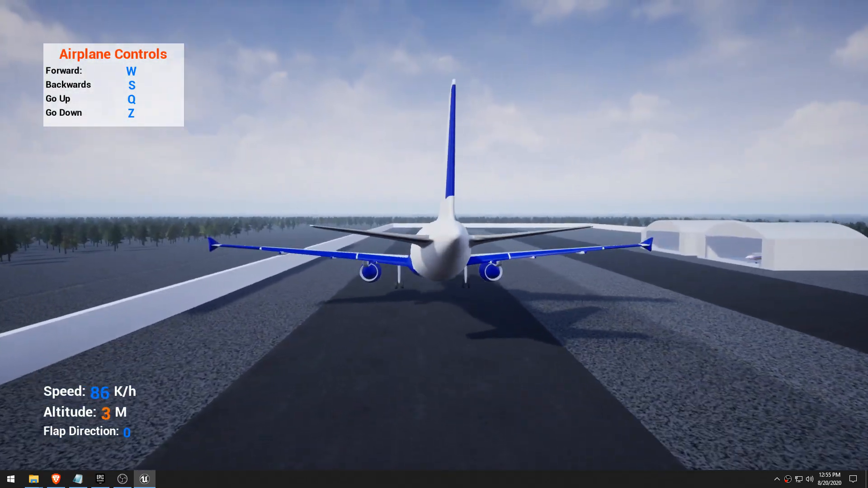
key(w)
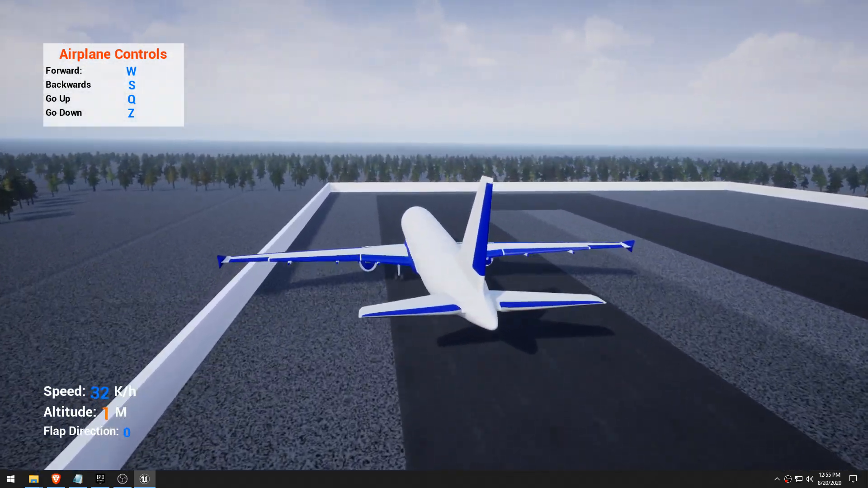
Step: Exit the airliner and run back past the hangars to the business jet near the control tower
key(e)
key(w)
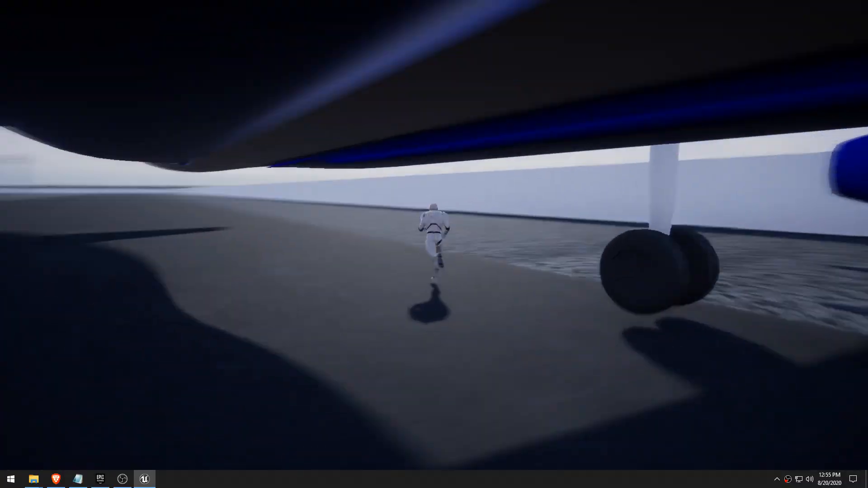
key(w)
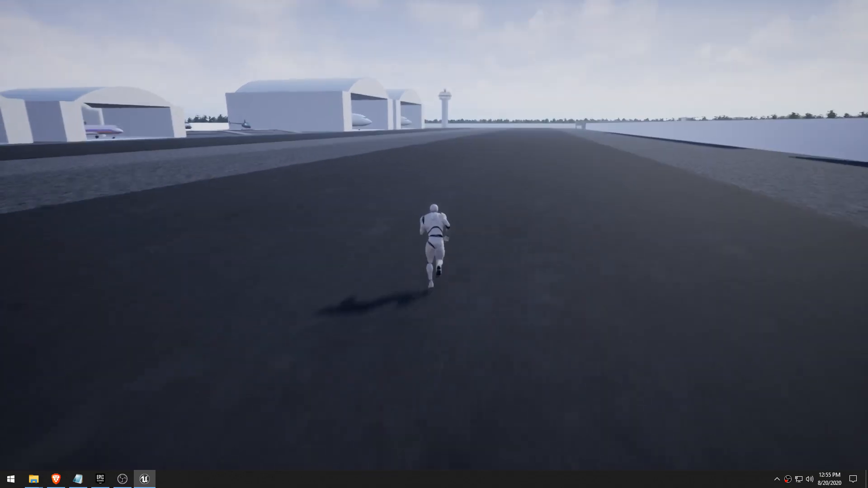
key(w)
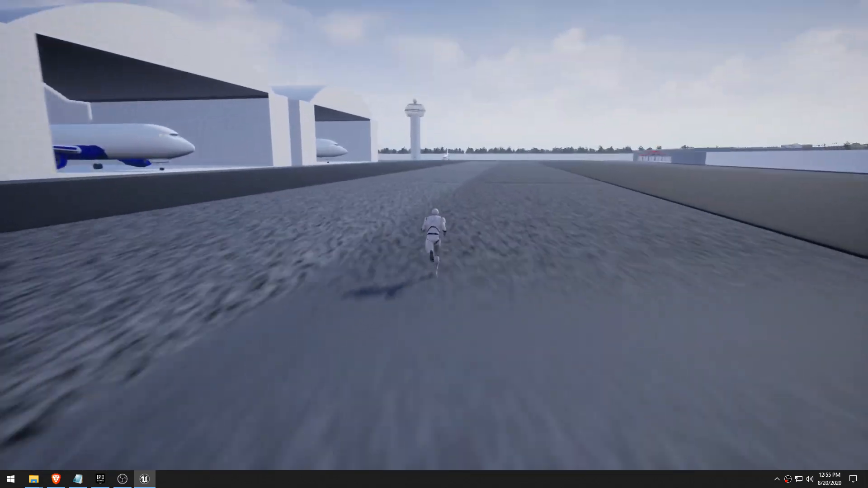
key(w)
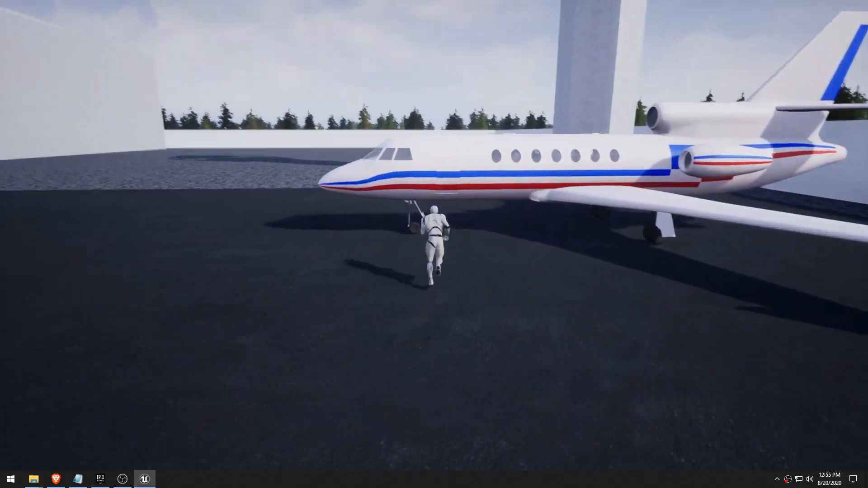
Step: Board the business jet, look around from the cockpit camera and return to the exterior view
key(e)
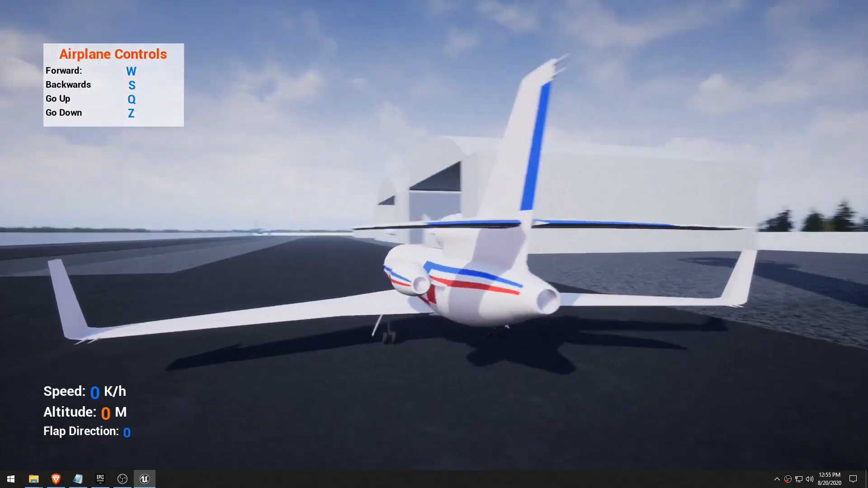
key(c)
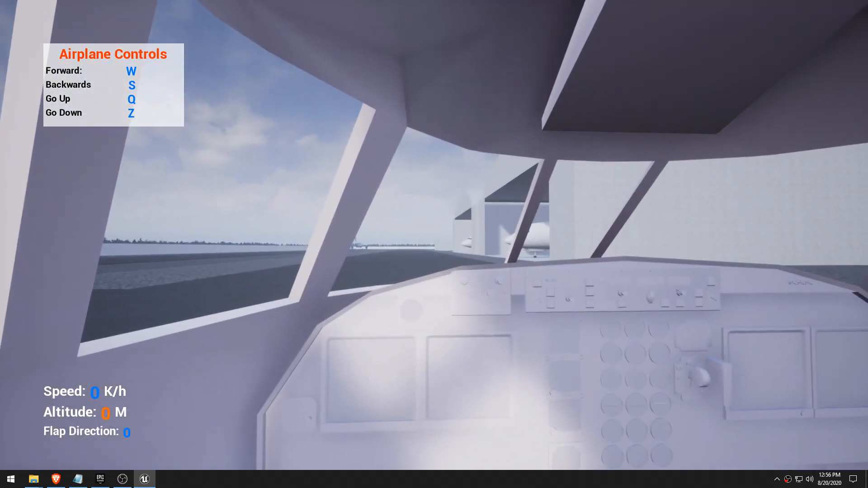
key(c)
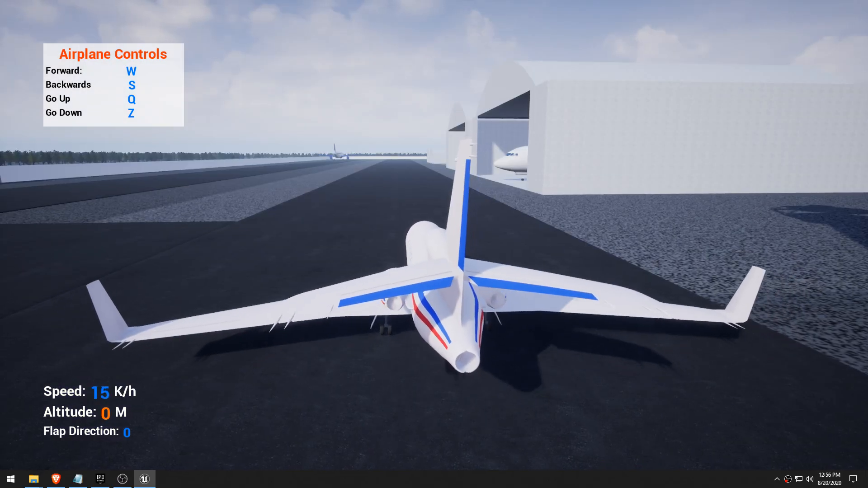
Step: Accelerate the business jet along the strip past the hangars and take off over the small hangars
key(w)
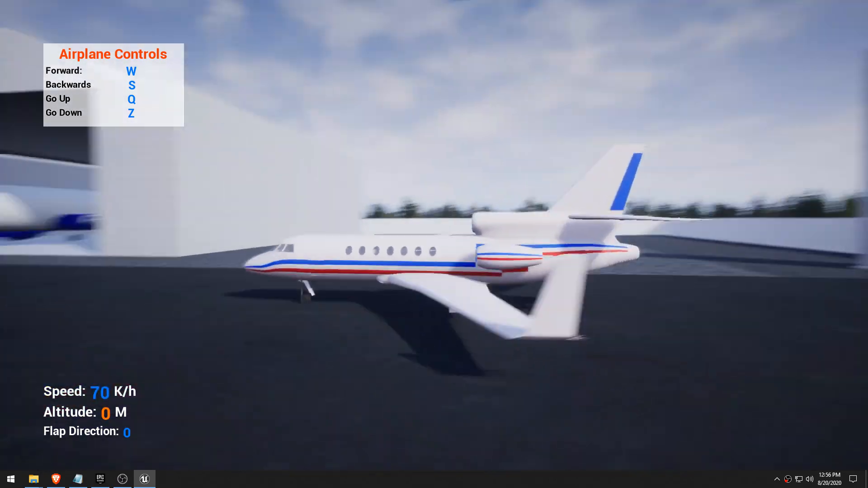
key(w)
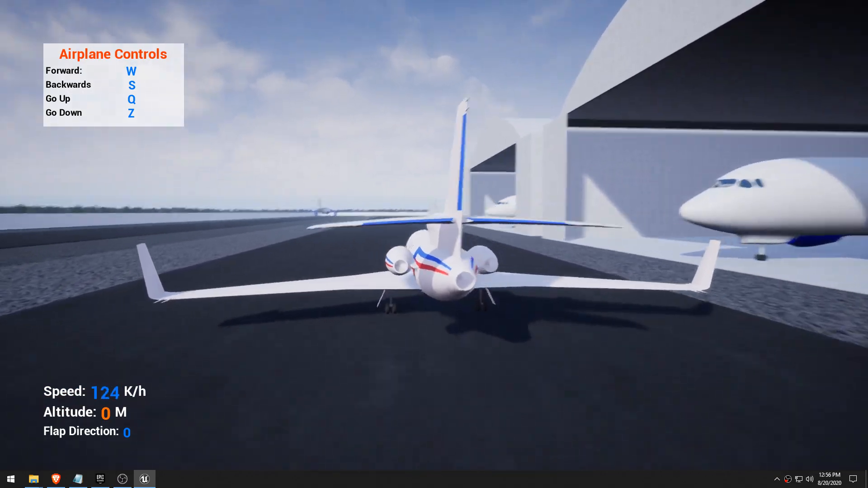
key(w)
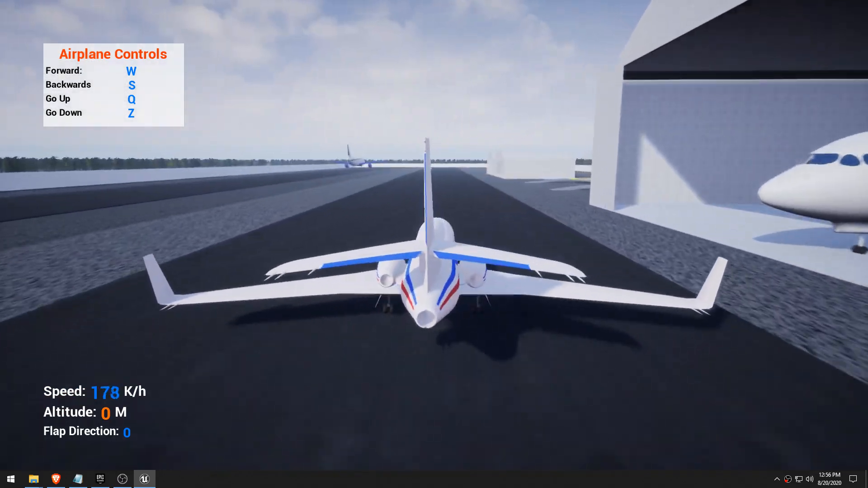
key(w)
key(q)
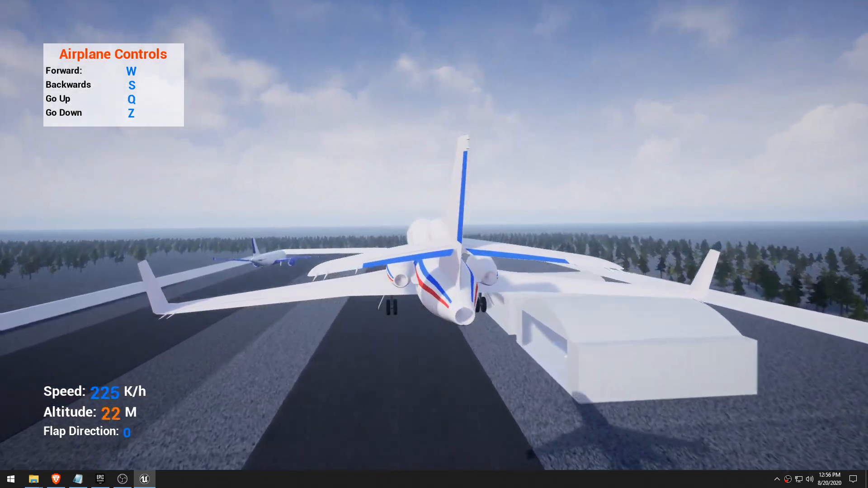
key(w)
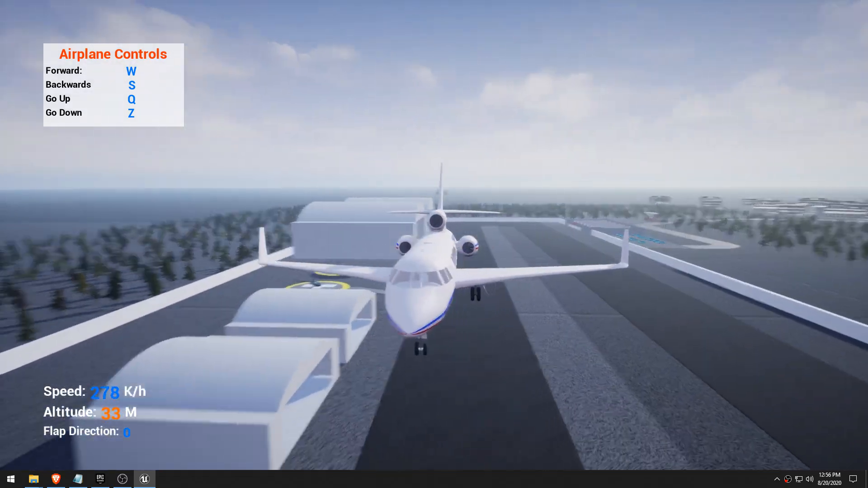
Step: Fly the business jet away from the airport, over the forest and towards the city
key(w)
key(w)
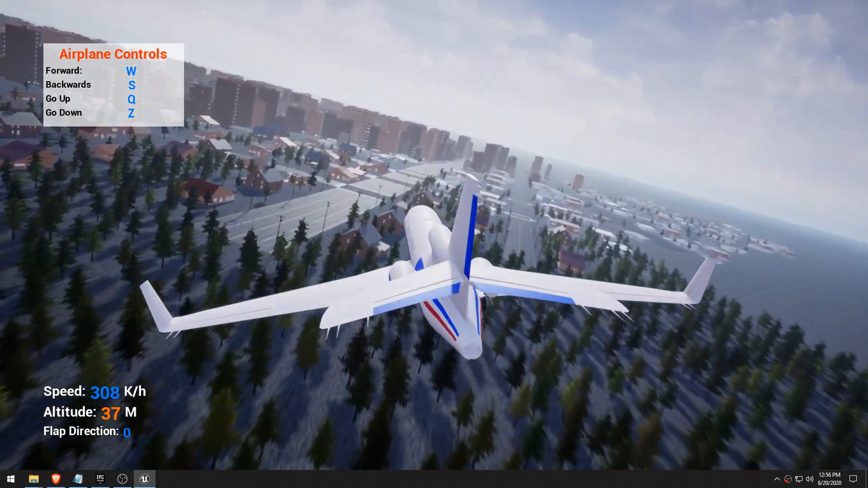
key(s)
key(w)
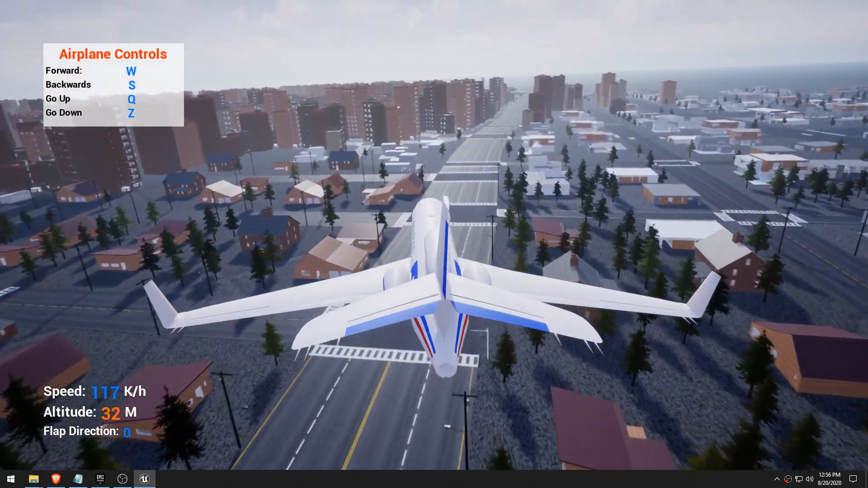
Step: Align the business jet with the wide main road and descend along it between the houses
key(w)
key(d)
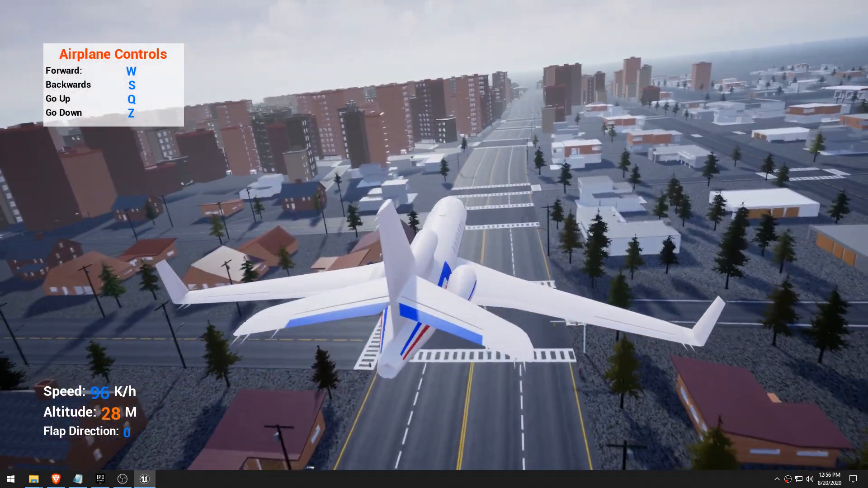
key(a)
key(d)
key(w)
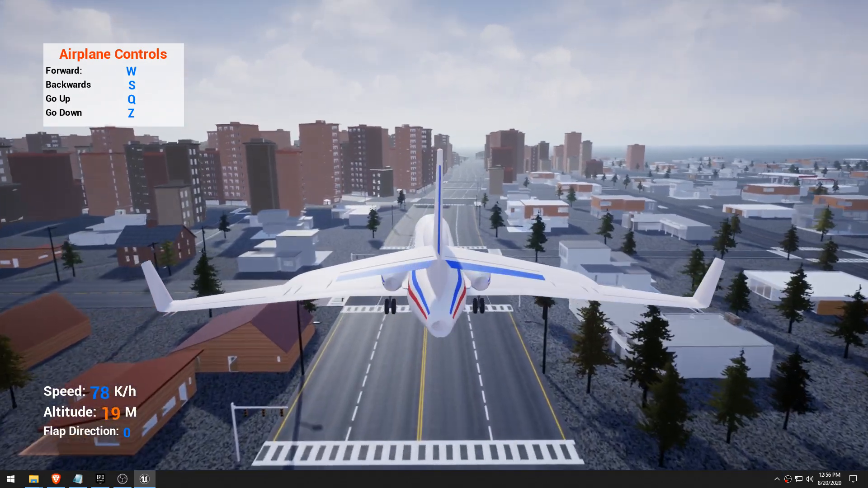
key(w)
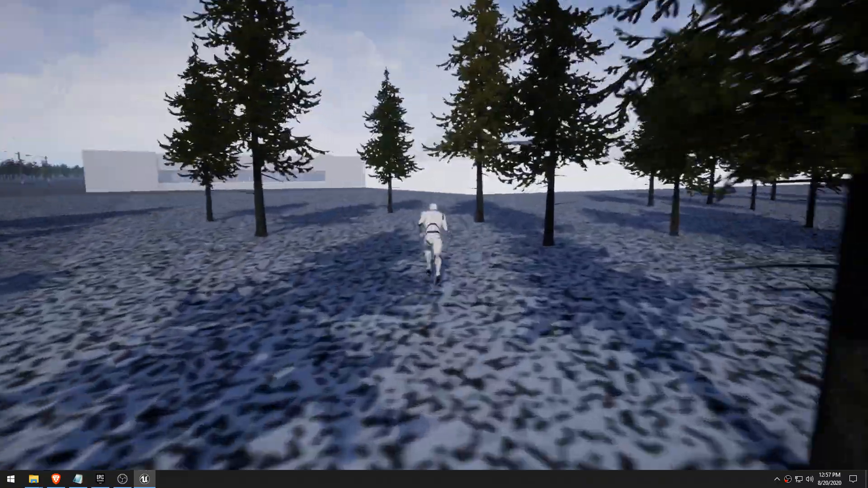
Step: End the play test, restore the full editor layout and fly over the airport to the empty ground
key(Escape)
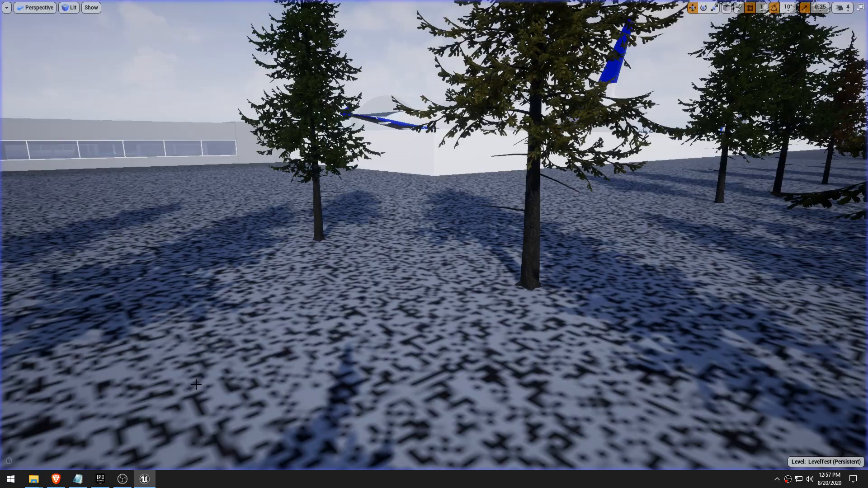
key(F11)
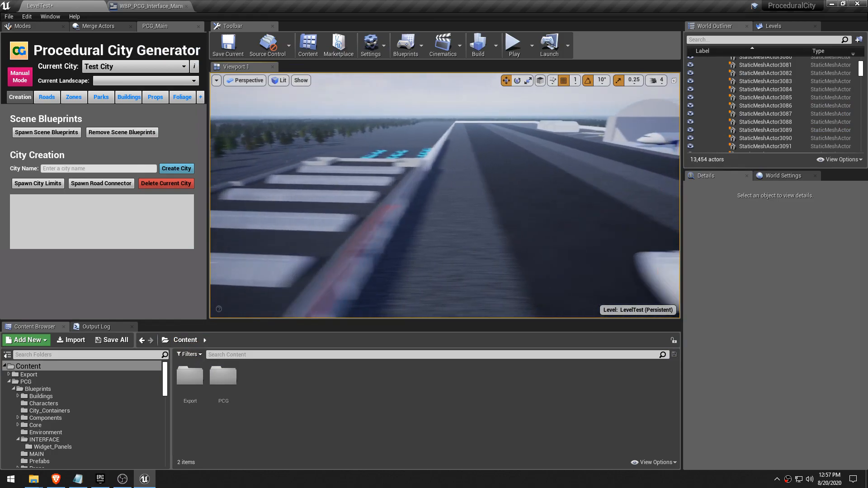
right_drag(445, 195, 326, 201)
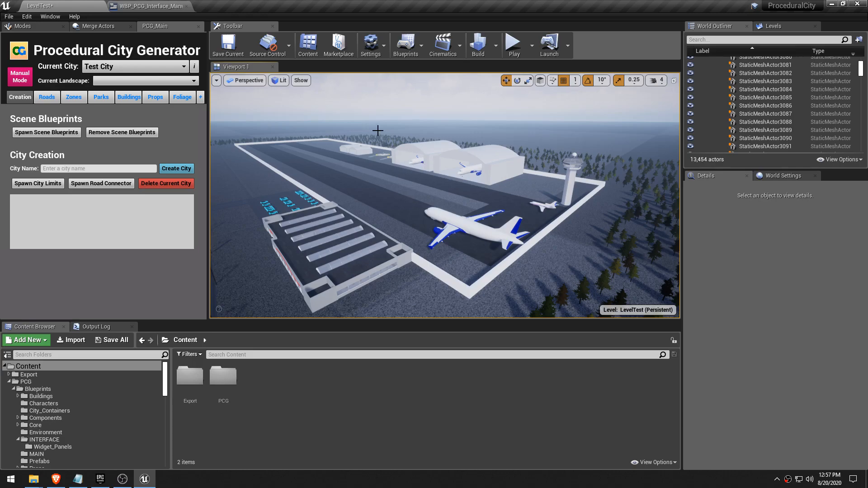
right_drag(418, 150, 615, 169)
right_drag(407, 170, 445, 175)
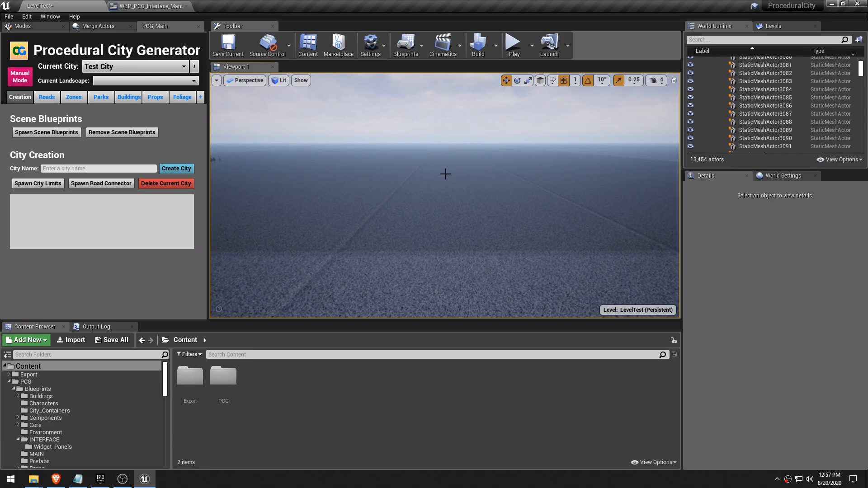
Step: Switch the city generator to Manual Mode and look for an empty stretch of ground outside the city
click(20, 75)
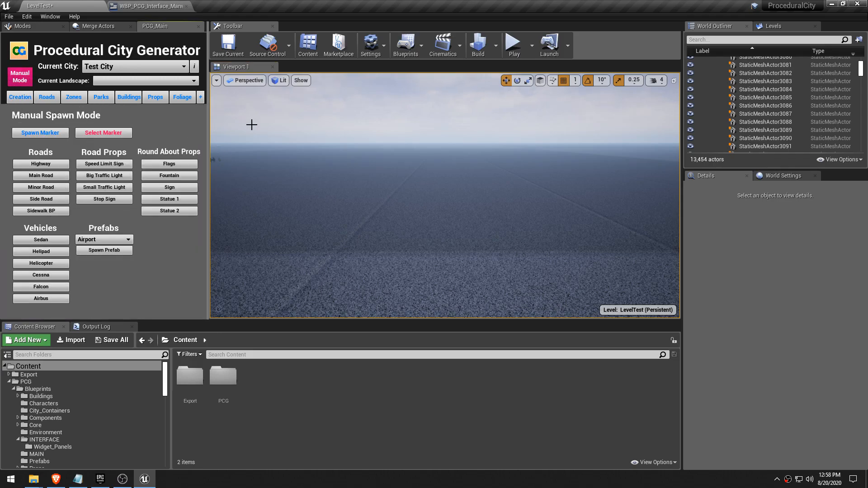
right_drag(382, 120, 326, 138)
right_drag(366, 168, 437, 190)
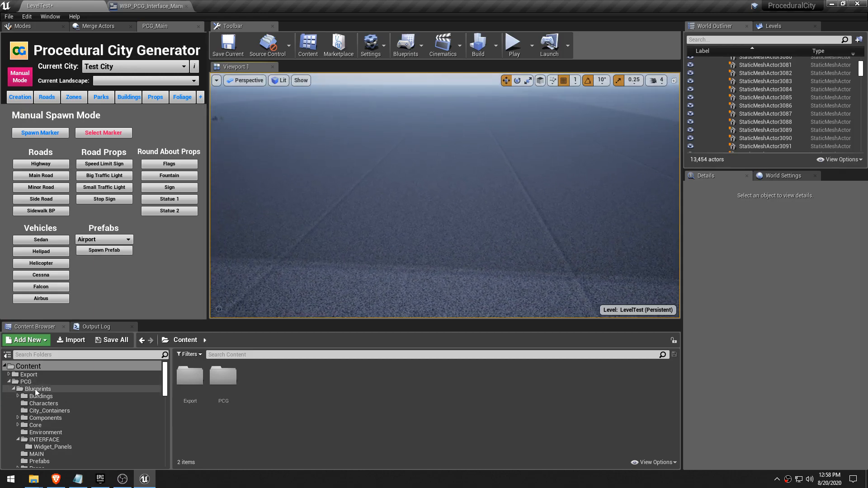
right_drag(469, 168, 475, 206)
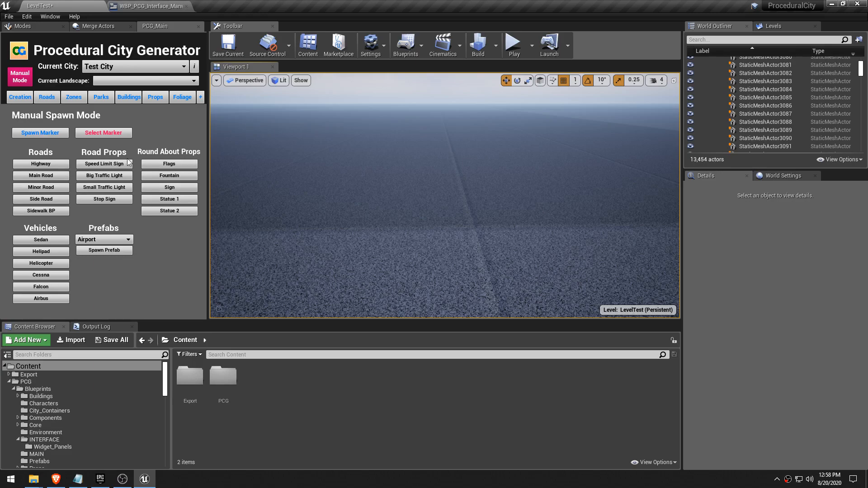
right_drag(460, 174, 505, 174)
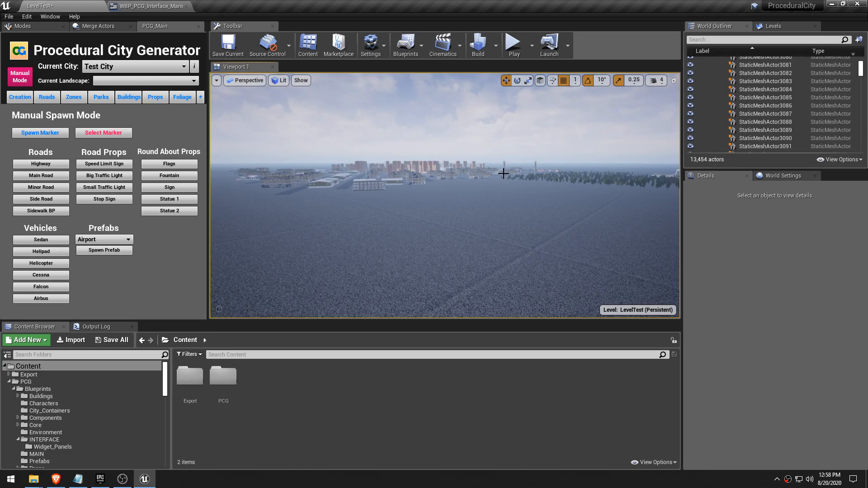
right_drag(433, 193, 535, 211)
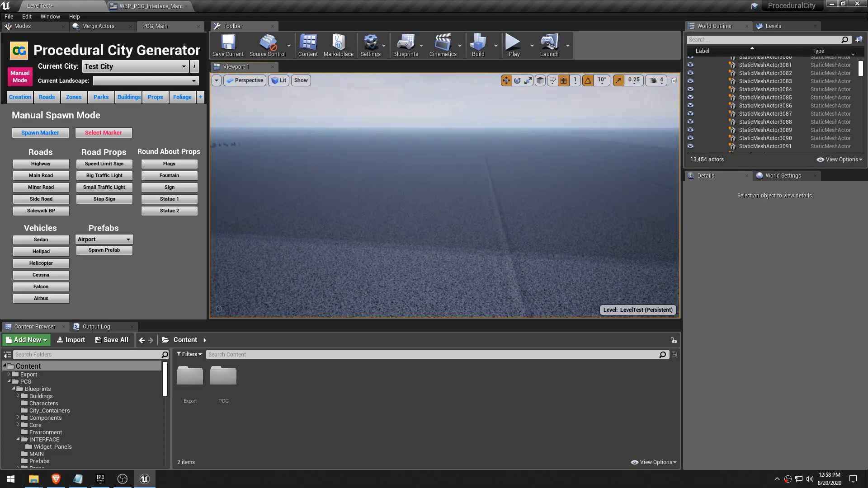
mouse_move(397, 192)
right_down()
mouse_move(421, 172)
mouse_move(392, 162)
right_up()
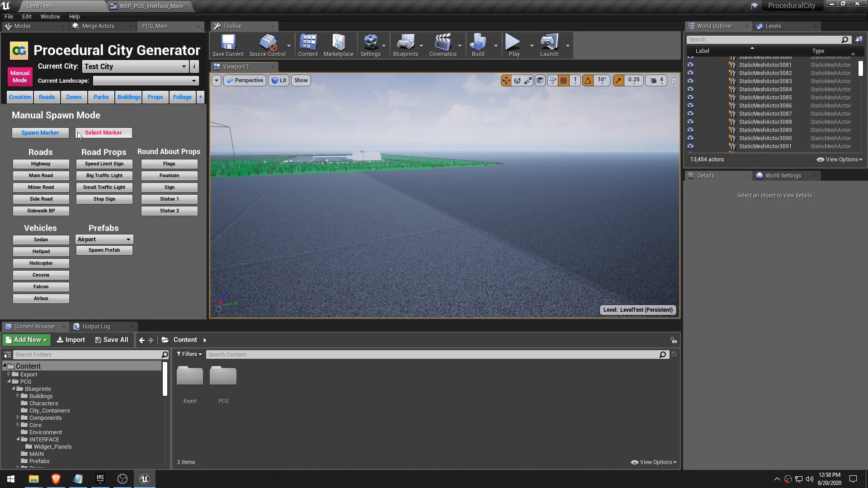
Step: Spawn the interface marker on the empty ground, select it and frame it in the viewport
click(54, 131)
click(107, 134)
mouse_move(394, 163)
right_down()
mouse_move(244, 155)
mouse_move(427, 242)
right_up()
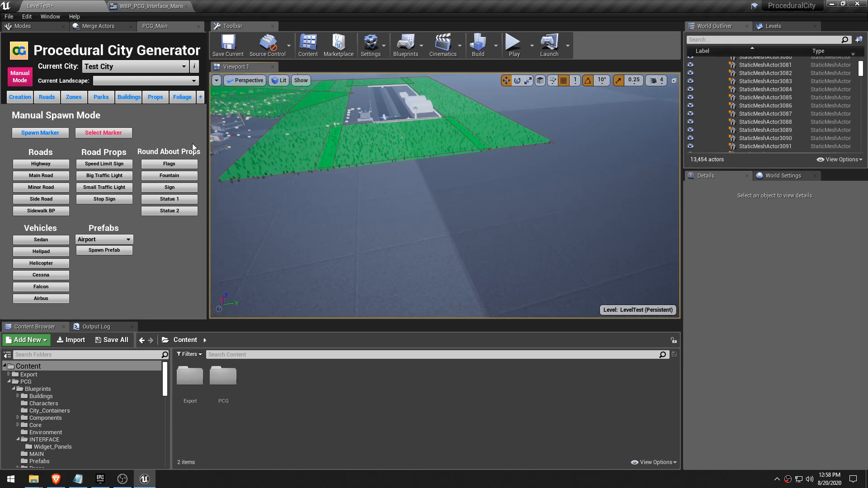
click(103, 133)
key(f)
right_drag(445, 195, 530, 207)
key(f)
right_drag(445, 195, 466, 154)
key(w)
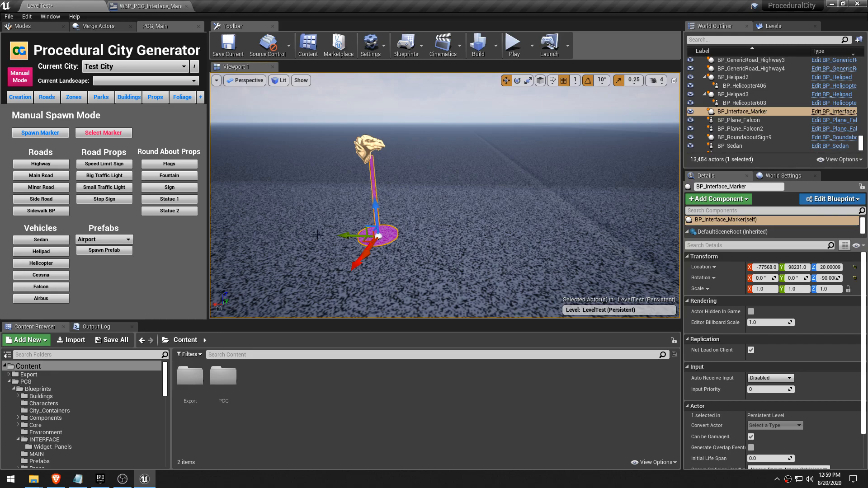
key(s)
mouse_move(350, 237)
right_down()
mouse_move(355, 267)
mouse_move(332, 253)
mouse_move(349, 254)
right_up()
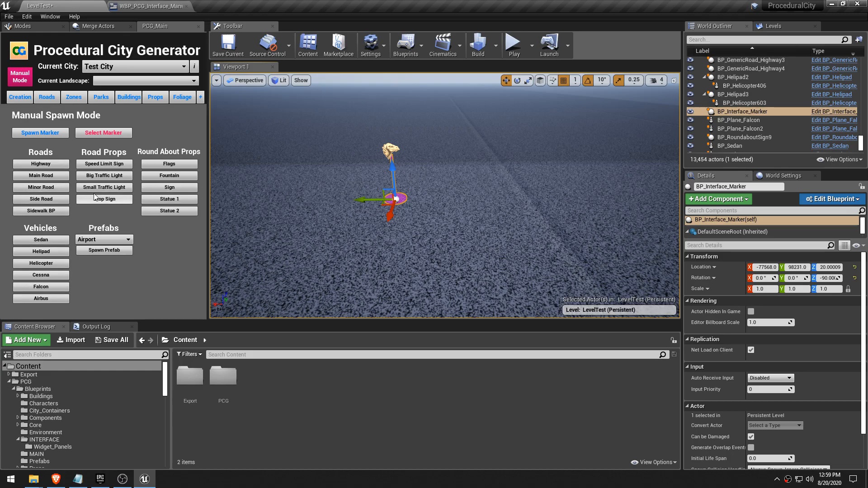
Step: Spawn a main road at the marker and turn off its Construction Mode
click(51, 177)
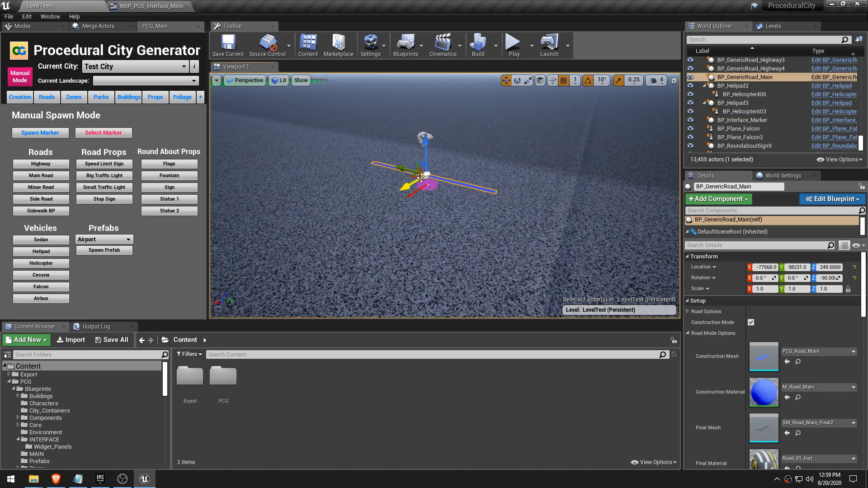
click(751, 322)
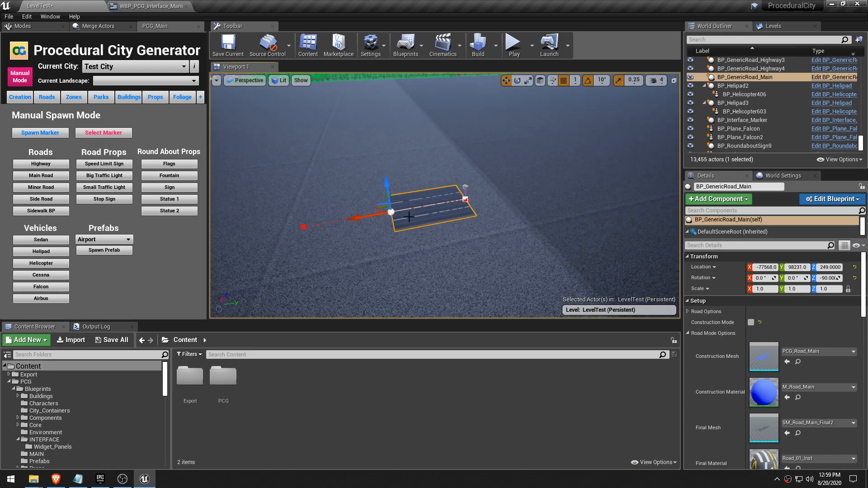
click(417, 261)
Step: Move the main road away from the marker to about Y 109572 and drop it onto the ground
click(429, 207)
drag(410, 204, 621, 163)
key(End)
right_drag(615, 166, 674, 170)
mouse_move(569, 159)
right_down()
mouse_move(588, 156)
mouse_move(589, 164)
mouse_move(569, 160)
right_up()
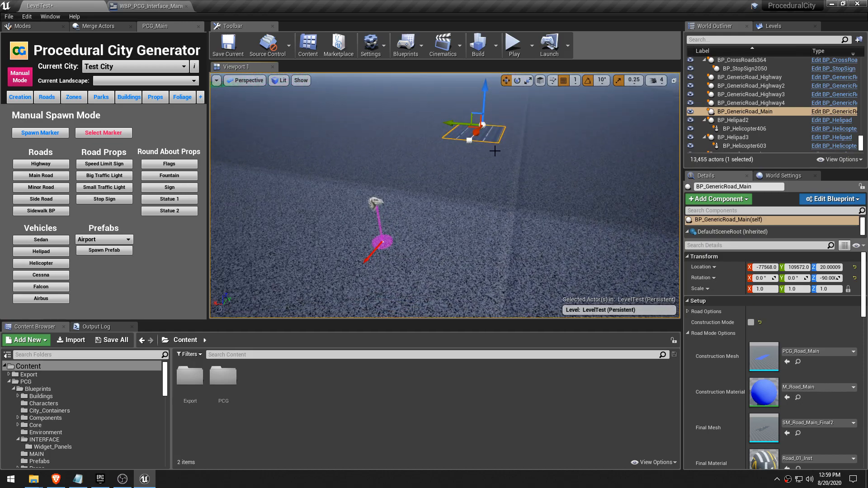
Step: Spawn a stop sign at the marker, move it aside to about X -78322 and inspect it up close
click(104, 199)
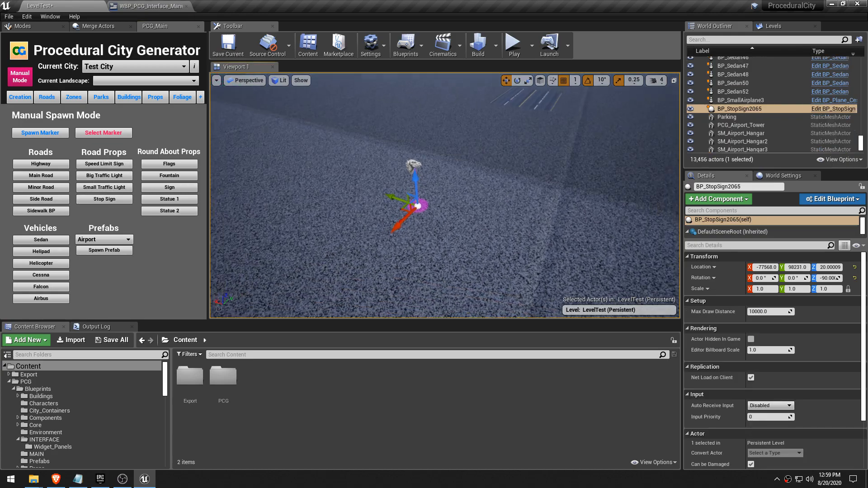
drag(394, 207, 435, 224)
key(f)
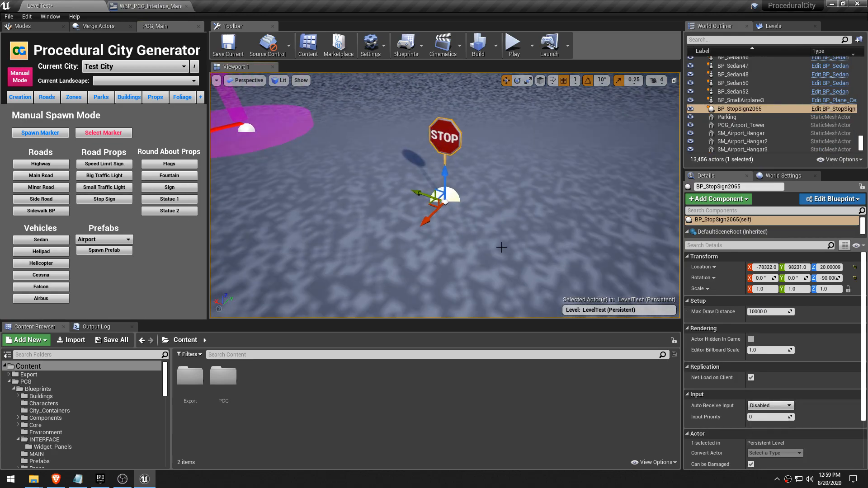
key(s)
mouse_move(513, 195)
right_down()
mouse_move(550, 164)
mouse_move(532, 181)
right_up()
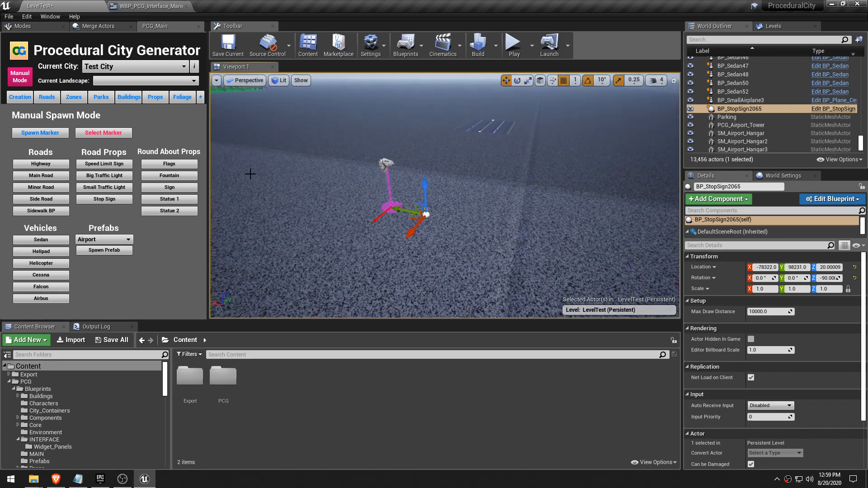
Step: Spawn a speed limit sign at the marker, move it aside to about X -76553 and inspect it up close
click(104, 164)
key(w)
right_drag(405, 189, 411, 184)
drag(333, 190, 253, 164)
key(f)
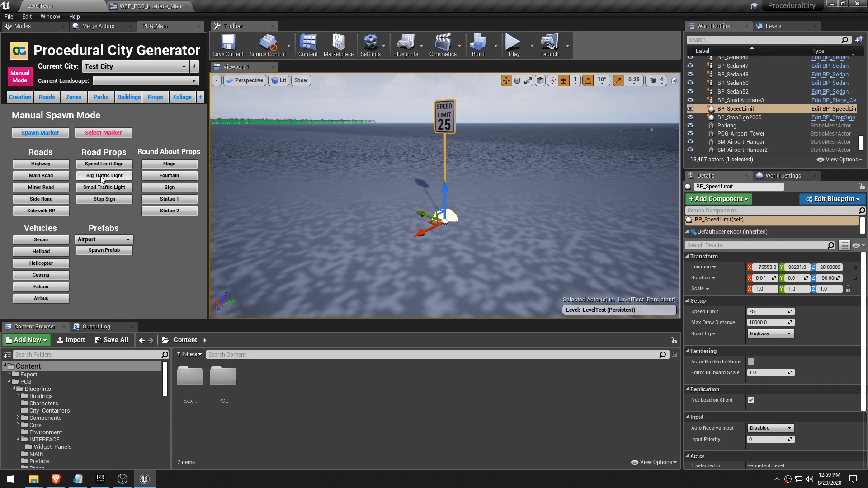
Step: Delete the speed limit sign and the stop sign beside the marker
key(s)
right_drag(497, 133, 524, 140)
key(Delete)
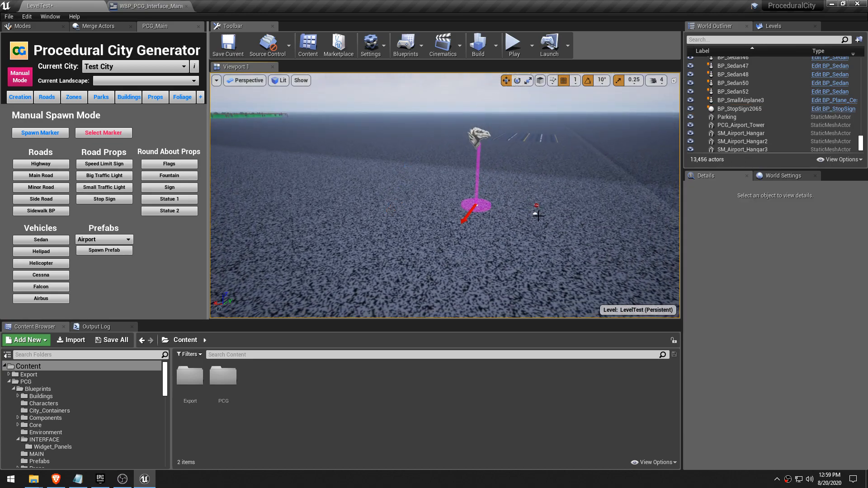
click(537, 205)
key(Delete)
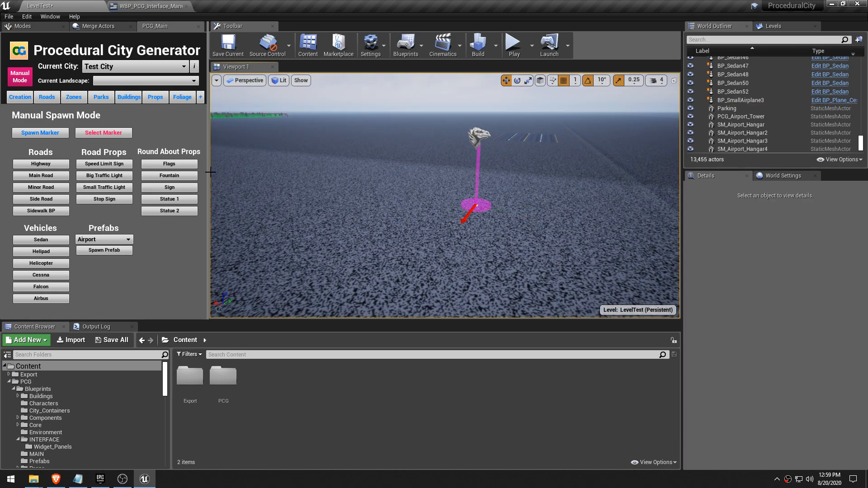
Step: Spawn the roundabout flags at the marker and move them aside to about X -72861
click(168, 164)
right_drag(485, 192, 419, 228)
drag(394, 233, 215, 212)
right_drag(215, 213, 75, 197)
Step: Simulate the level in the viewport to examine how the two flags move in the wind
click(532, 46)
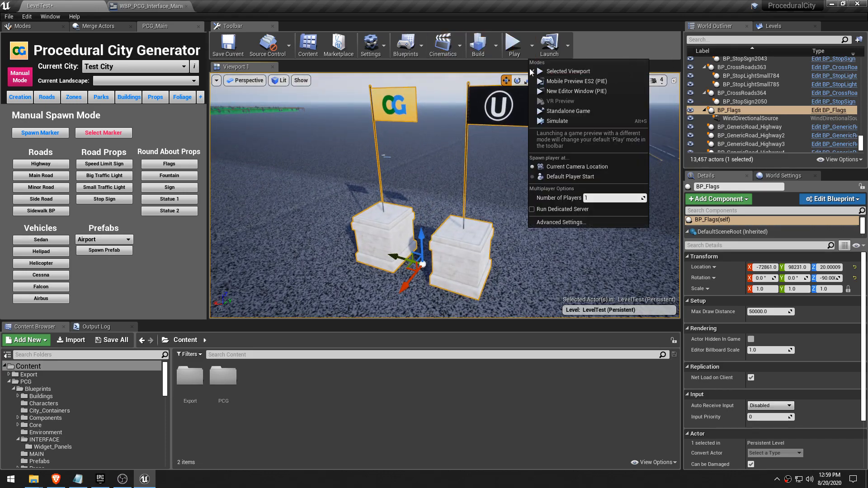
key(Escape)
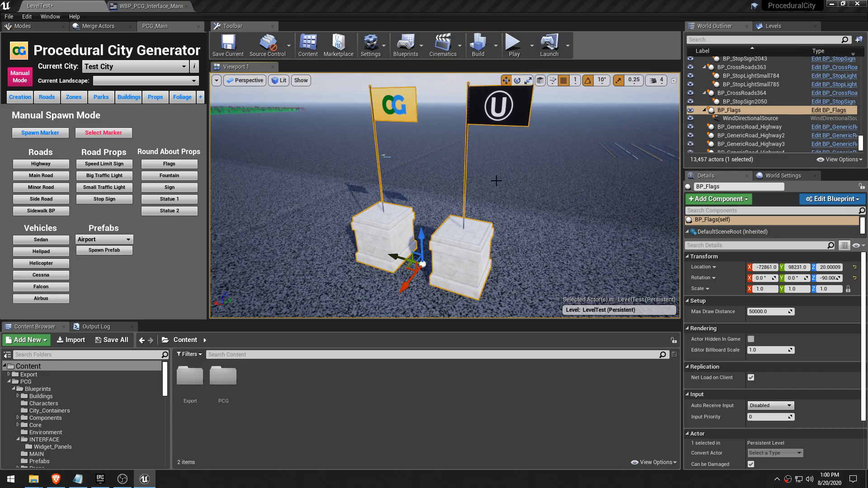
key(alt+s)
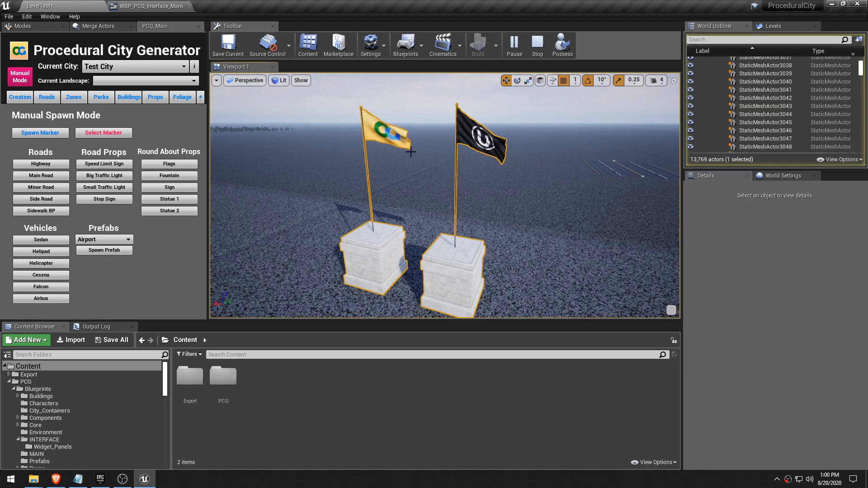
Step: Stop the simulation and delete the roundabout flags
click(537, 44)
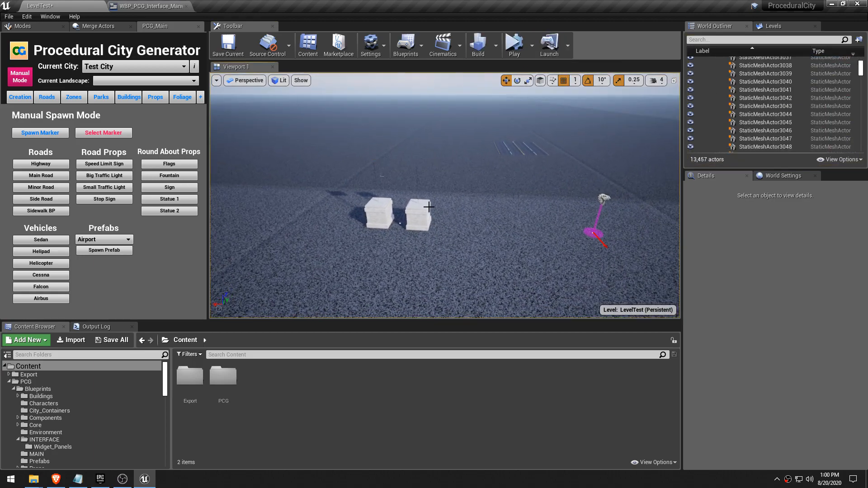
click(423, 208)
key(Delete)
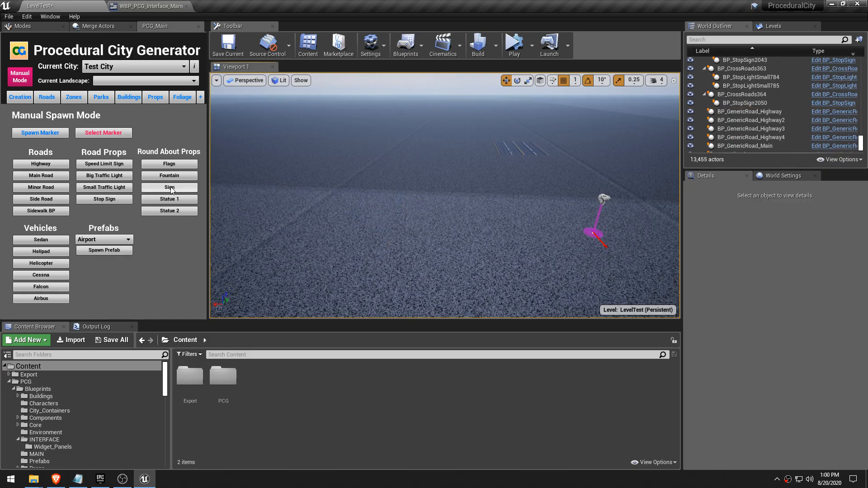
Step: Spawn the roundabout town sign at the marker and move it aside to about X -71098
click(169, 187)
drag(557, 232, 292, 222)
right_drag(291, 222, 240, 206)
key(w)
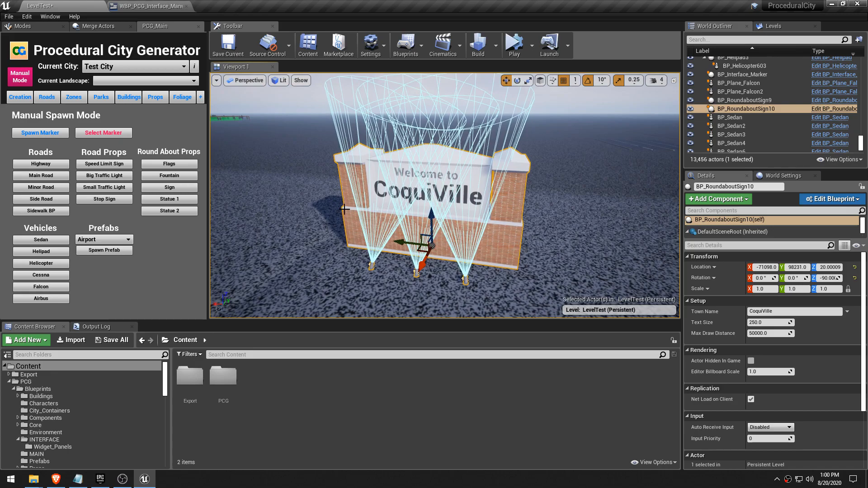
Step: Toggle Game View to inspect the town sign without editor helpers, and delete the sign
key(g)
key(g)
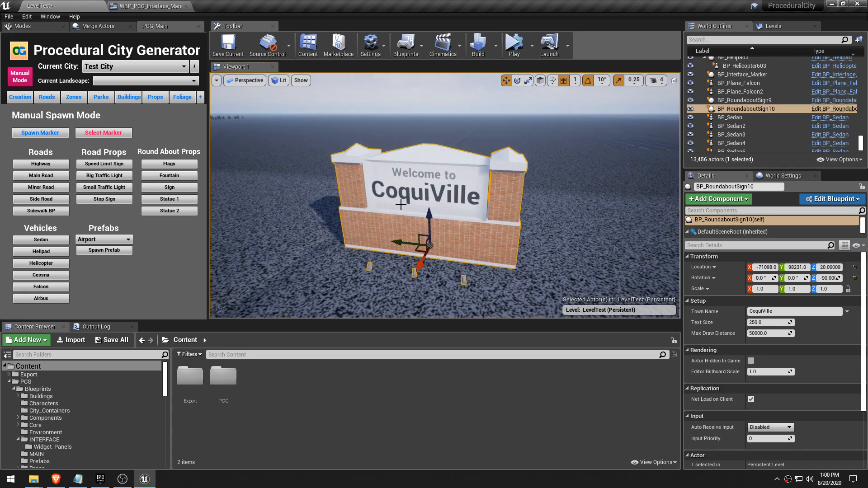
key(Delete)
mouse_move(400, 205)
right_down()
mouse_move(448, 208)
mouse_move(412, 203)
right_up()
key(g)
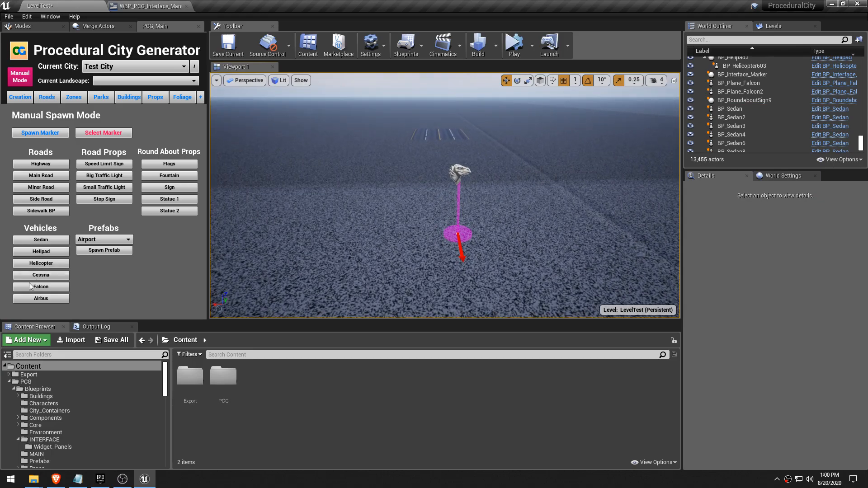
Step: Spawn a sedan and a helicopter at the marker, moving them aside to about X -74710 and X -75467
mouse_move(511, 216)
right_down()
mouse_move(520, 227)
mouse_move(510, 197)
right_up()
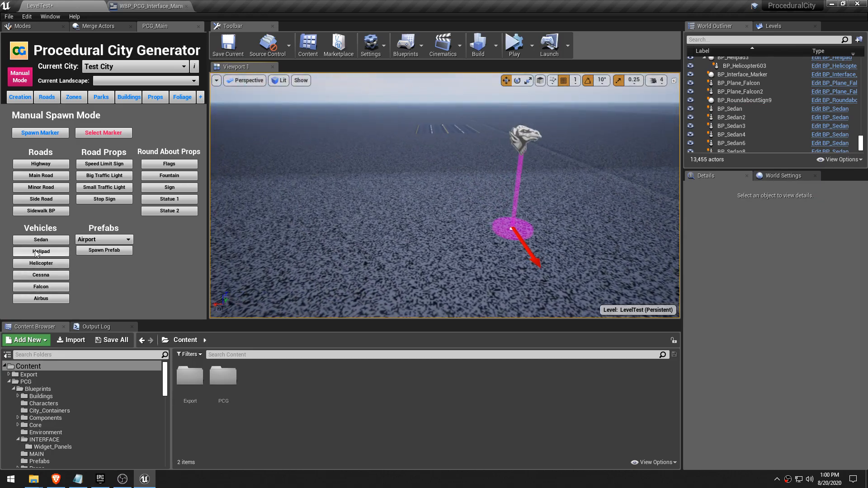
click(61, 240)
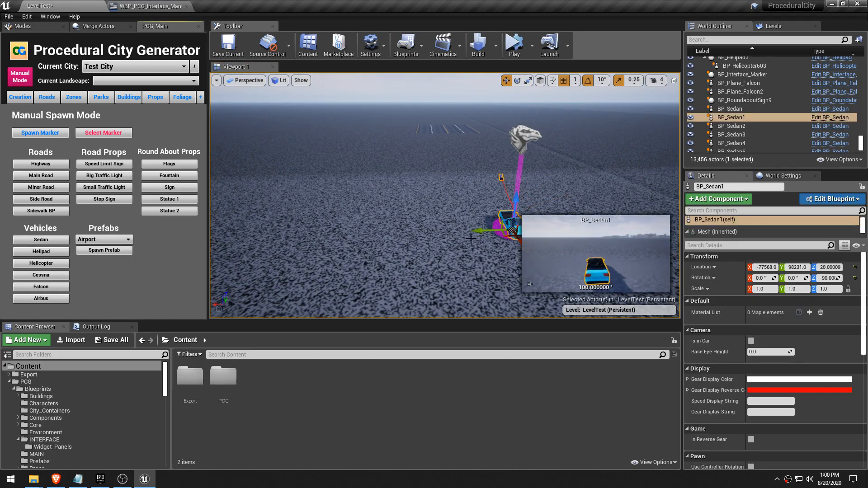
drag(483, 231, 217, 233)
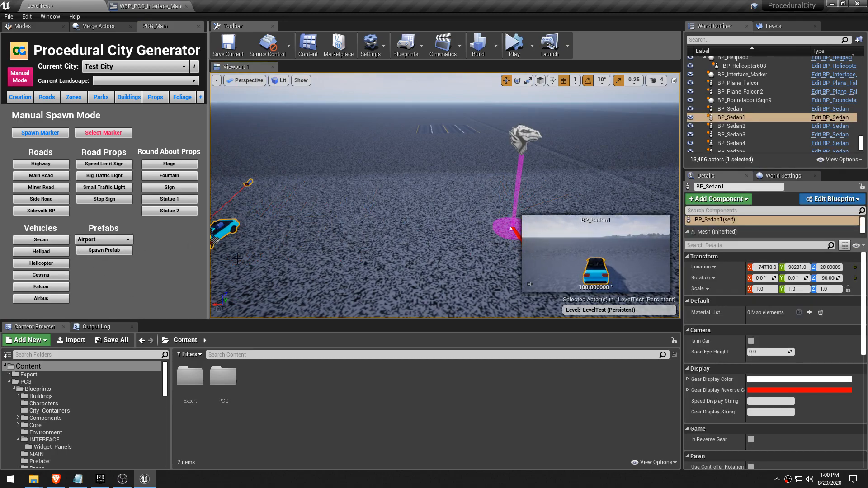
right_drag(223, 256, 219, 265)
click(41, 266)
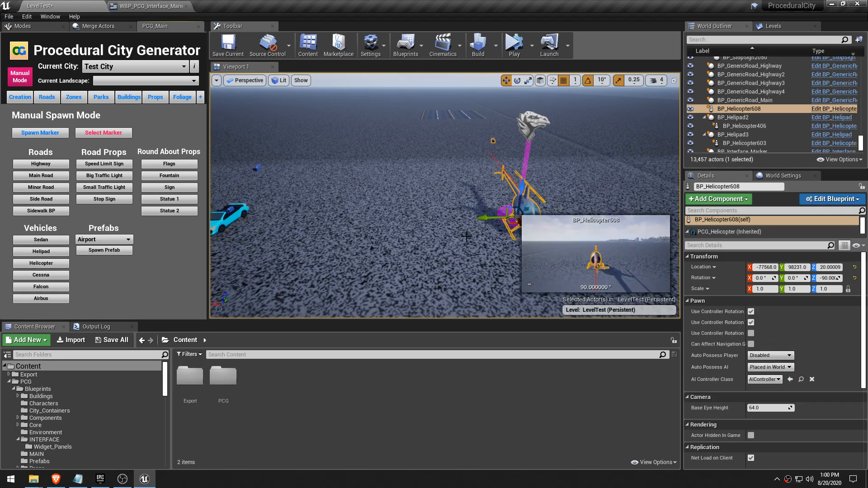
drag(485, 222, 242, 224)
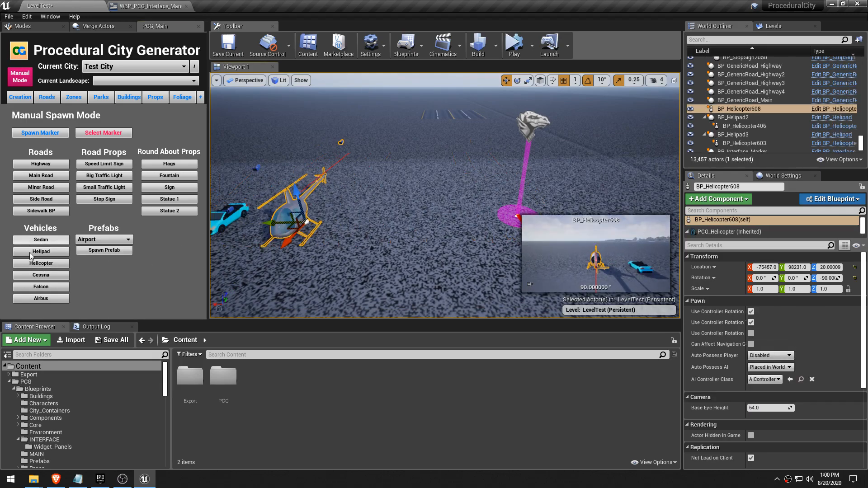
Step: Spawn a Falcon plane at the marker and move it past the sedan to about X -73665
click(41, 287)
drag(493, 221, 393, 216)
scroll(393, 216, down, 5)
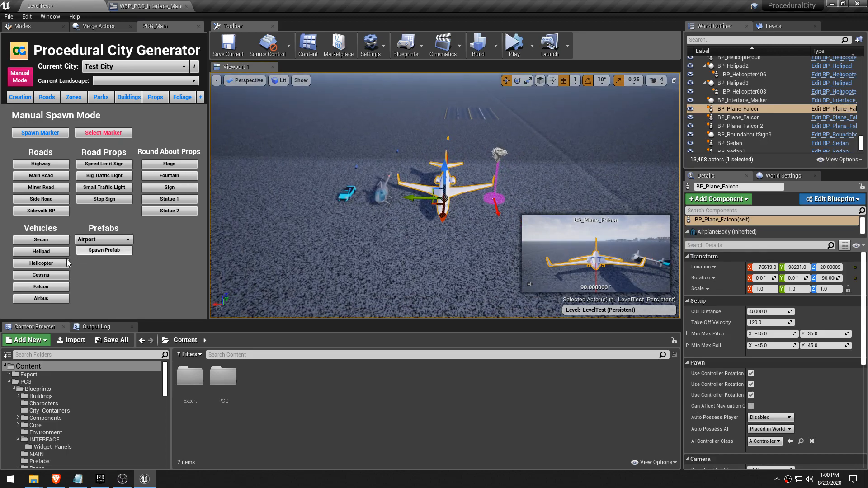
drag(417, 195, 276, 192)
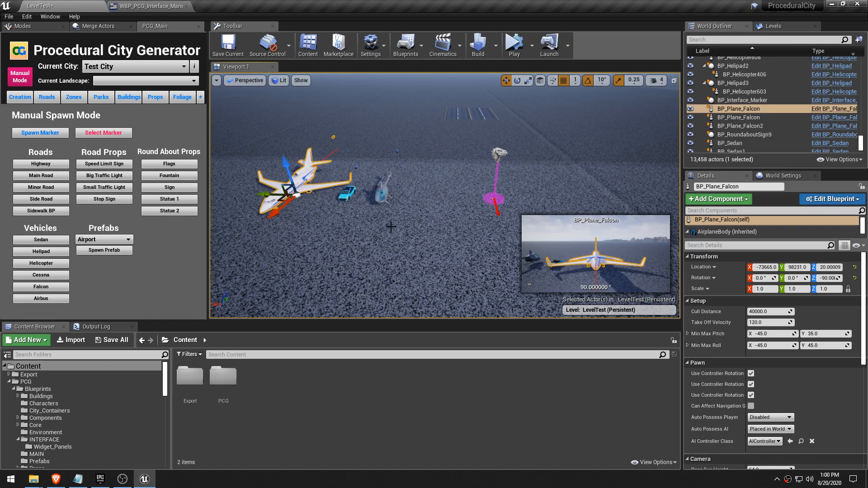
right_drag(373, 172, 357, 135)
key(f)
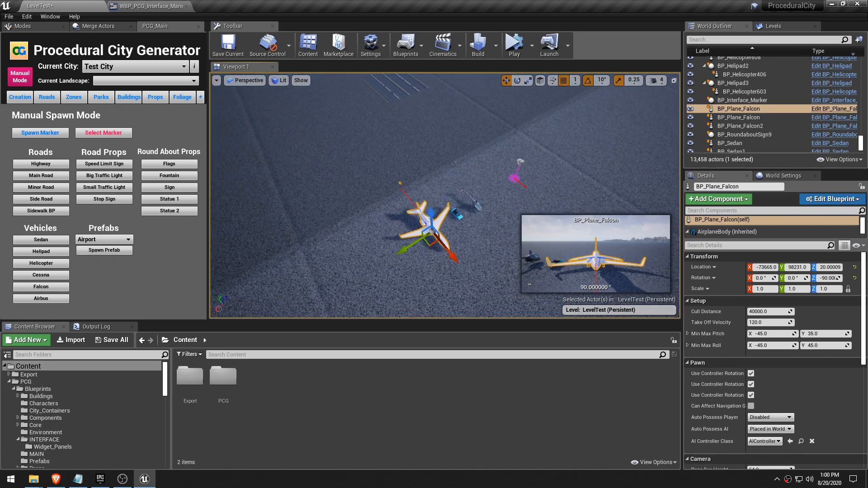
mouse_move(392, 174)
right_down()
mouse_move(391, 163)
mouse_move(391, 174)
right_up()
key(f)
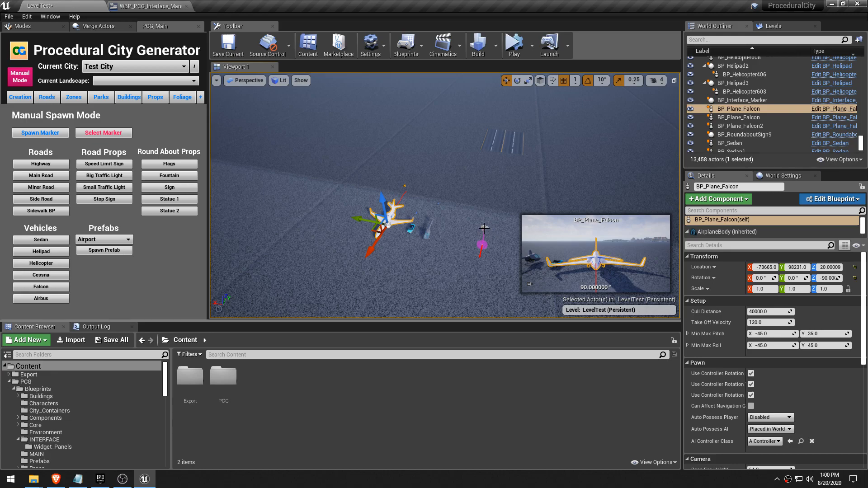
Step: Delete the leftover main road piece from the manual spawn area
click(483, 245)
right_drag(438, 219, 391, 179)
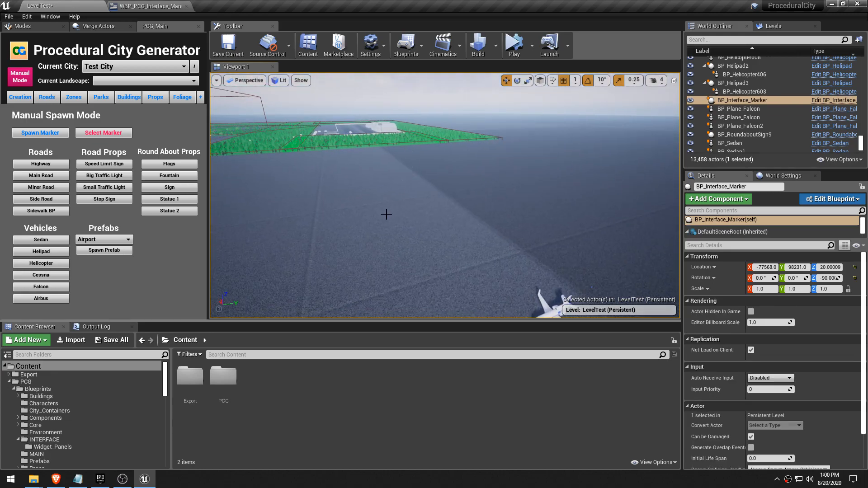
right_drag(386, 212, 448, 253)
mouse_move(420, 219)
right_down()
mouse_move(423, 190)
mouse_move(403, 237)
mouse_move(382, 207)
right_up()
click(419, 188)
key(Delete)
Step: Delete the spawned Falcon plane, sedan and helicopter
click(362, 177)
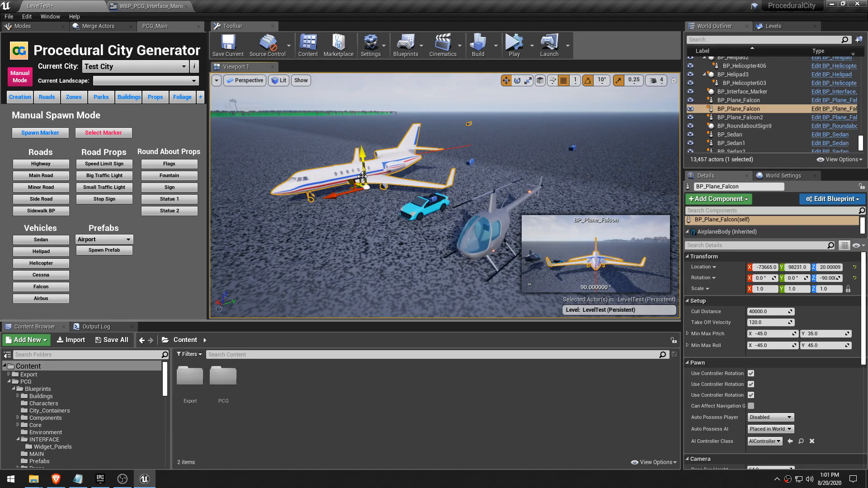
key(Delete)
click(423, 203)
key(Delete)
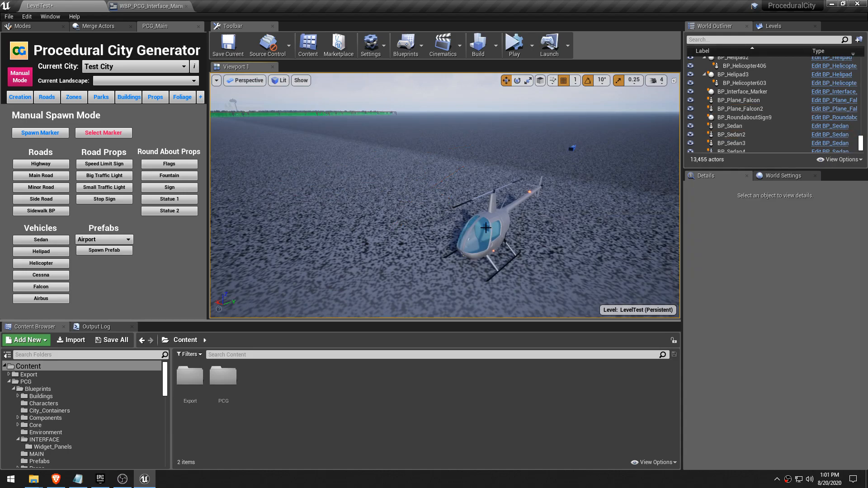
click(486, 228)
key(Delete)
Step: Spawn the Airport prefab at the marker and inspect its runways and hangars
right_drag(455, 218, 543, 222)
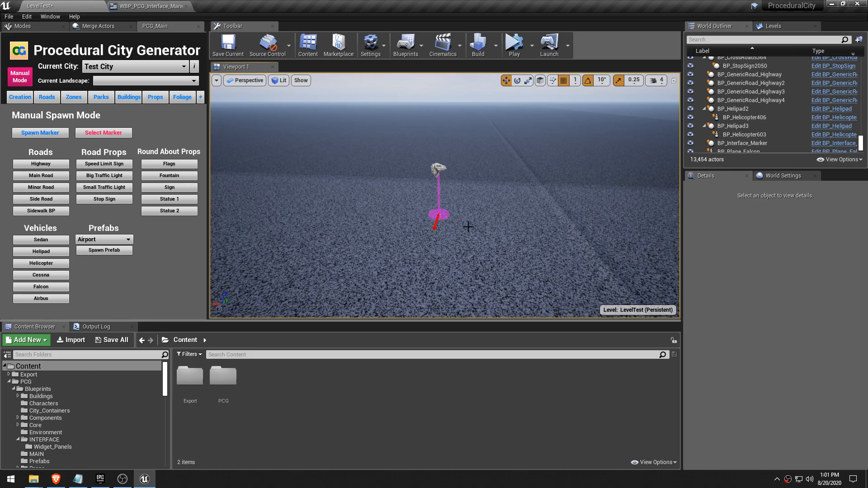
click(100, 251)
right_drag(445, 196, 407, 217)
right_drag(530, 203, 362, 194)
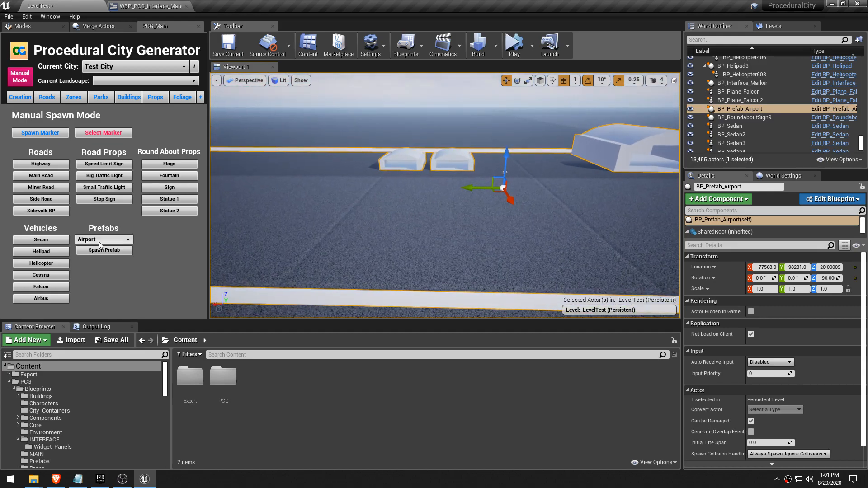
right_drag(497, 218, 575, 216)
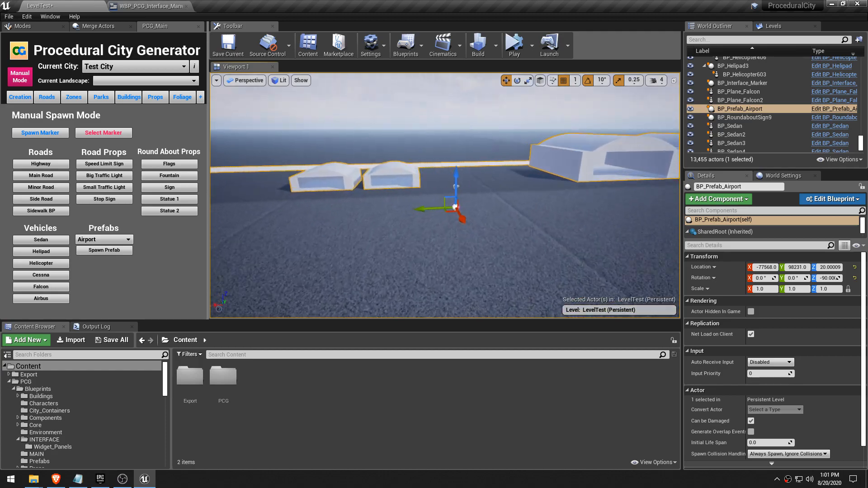
right_drag(445, 195, 588, 213)
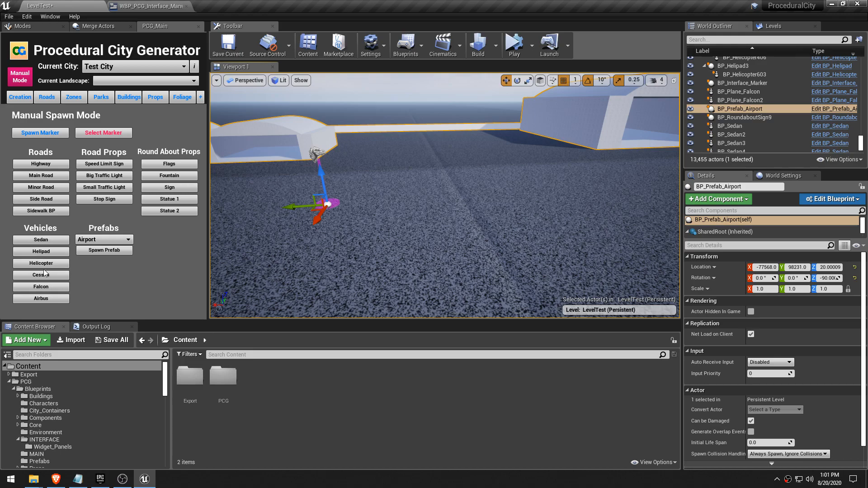
Step: Spawn a helipad at the marker and move it beside the hangars to about Y 103292
click(54, 252)
right_drag(368, 169, 283, 174)
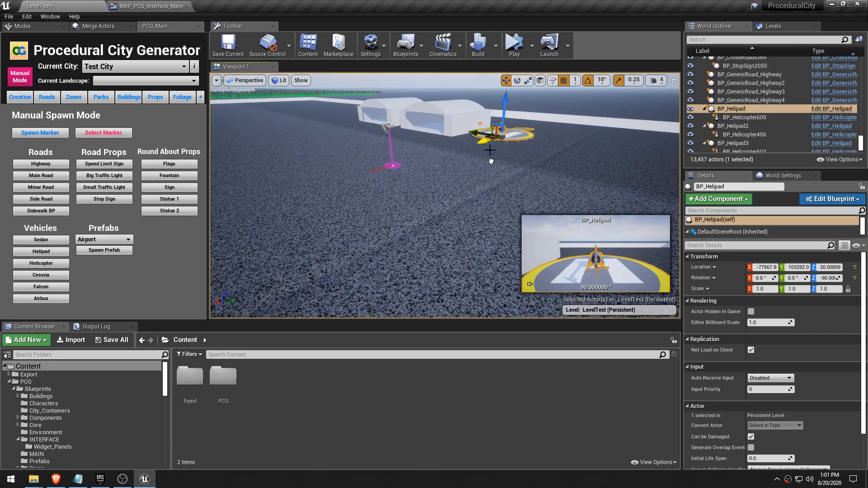
right_drag(463, 167, 547, 154)
Step: Spawn a Cessna and move it into the outer small hangar at about X -71005, Y 102952
click(41, 275)
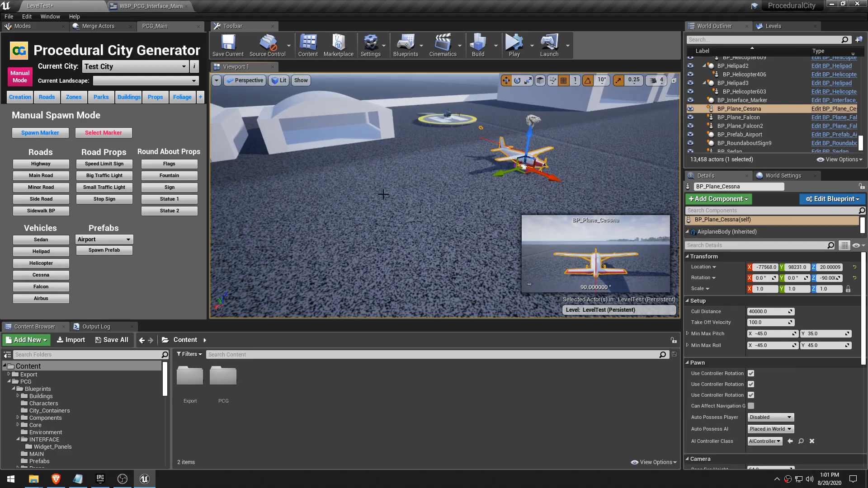
drag(528, 175, 236, 172)
right_drag(236, 172, 159, 170)
drag(482, 157, 393, 146)
right_drag(406, 178, 470, 186)
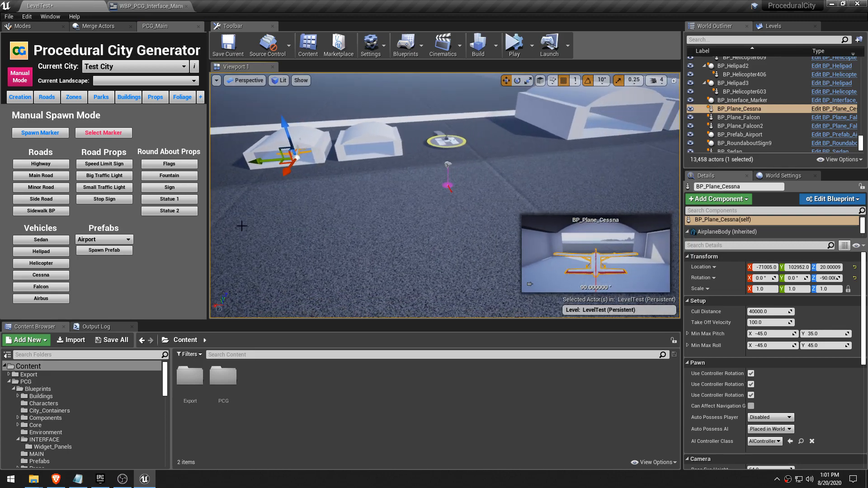
Step: Spawn a Falcon plane and park it in the small hangar beside the Cessna's, at about X -74883, Y 103266
click(61, 288)
drag(442, 183, 368, 178)
right_drag(367, 177, 364, 147)
key(w)
key(End)
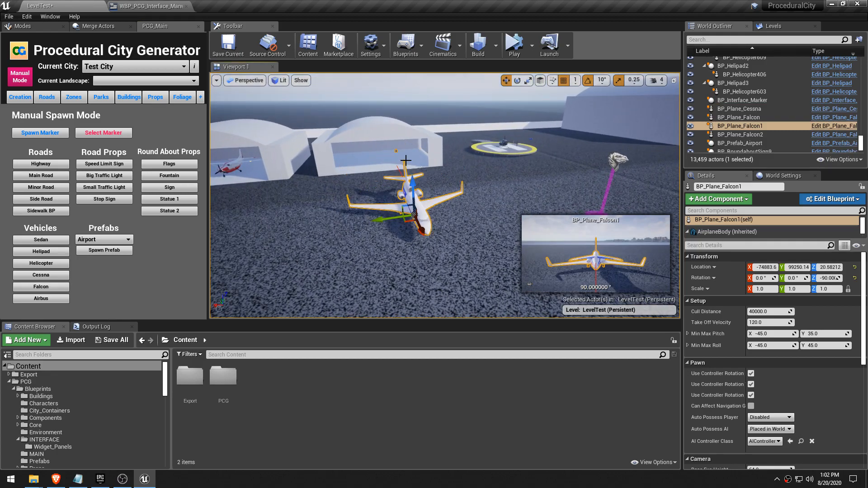
drag(409, 210, 381, 168)
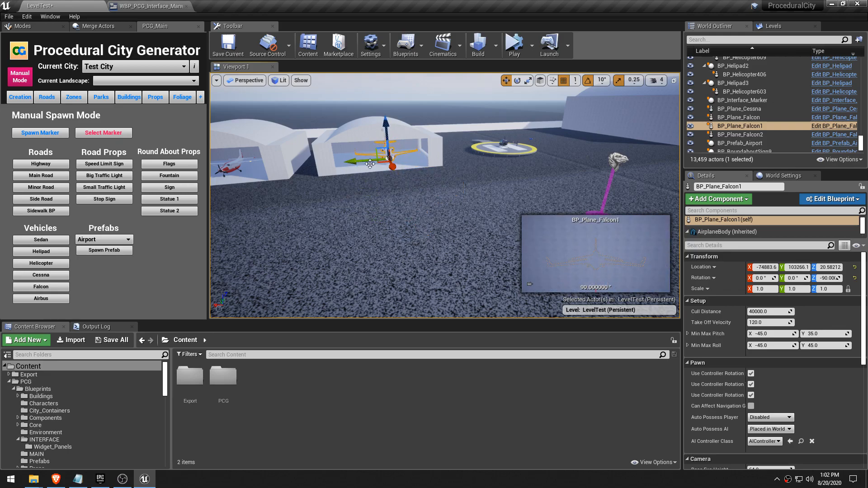
key(s)
right_drag(360, 180, 374, 204)
Step: Spawn an Airbus and move it into the large hangar at about X -89915, Y 104741
click(41, 299)
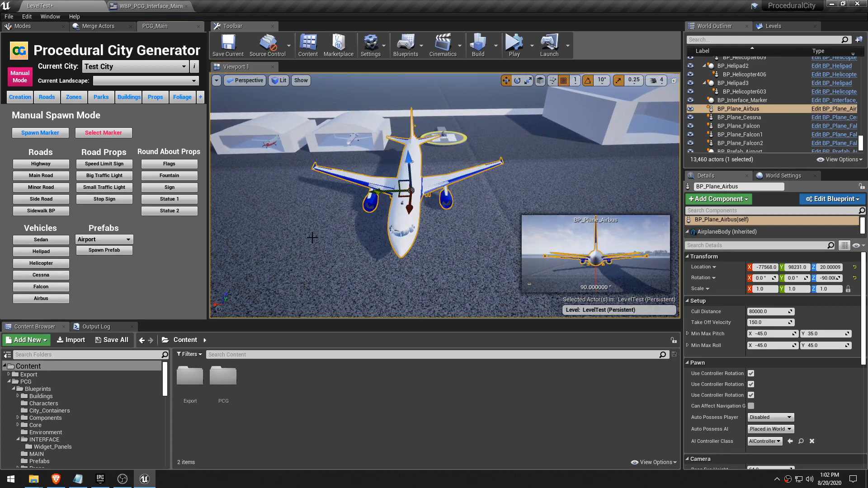
drag(424, 185, 649, 157)
right_drag(648, 157, 679, 164)
key(w)
key(a)
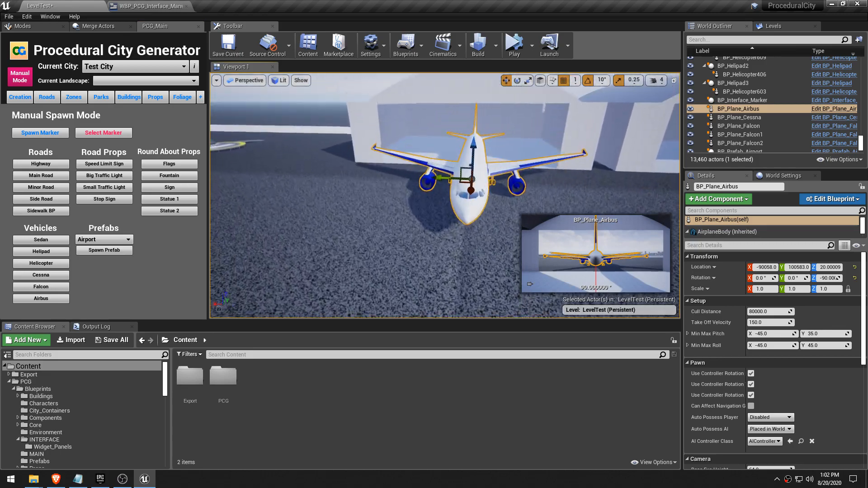
drag(472, 193, 470, 158)
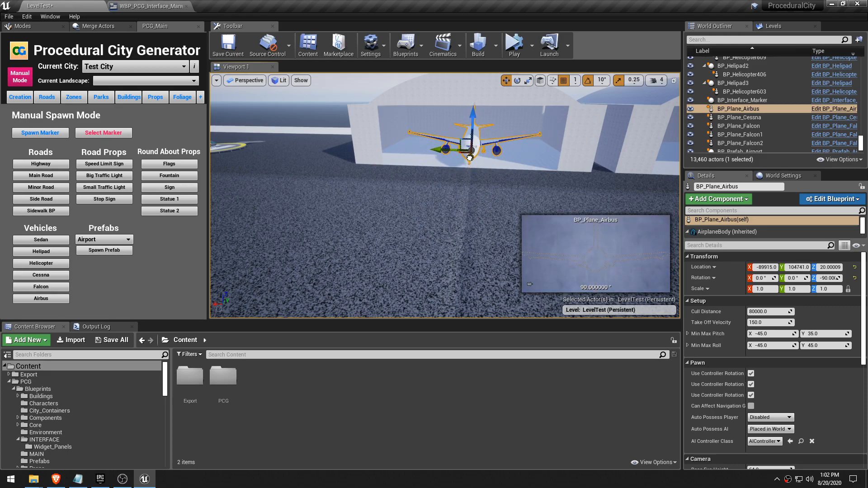
click(406, 45)
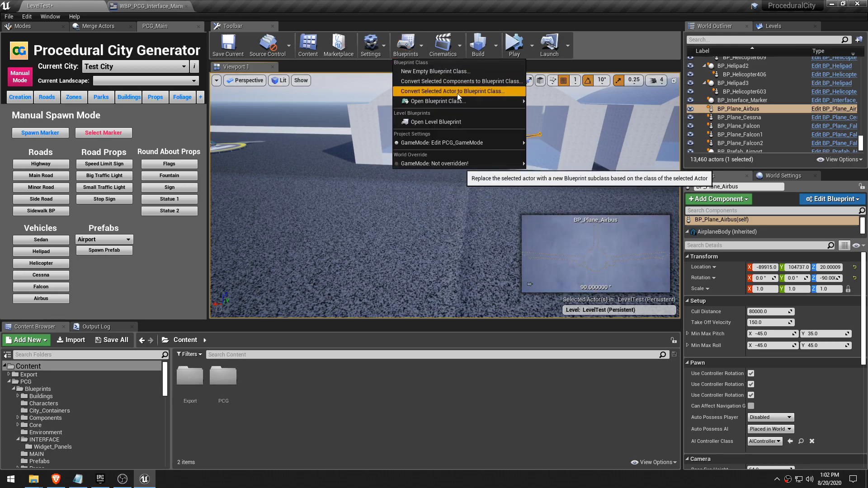
click(564, 20)
key(f)
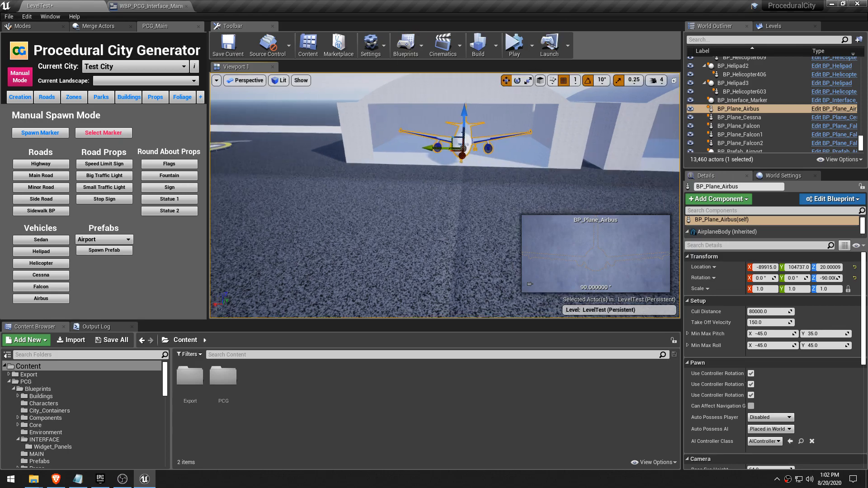
key(Escape)
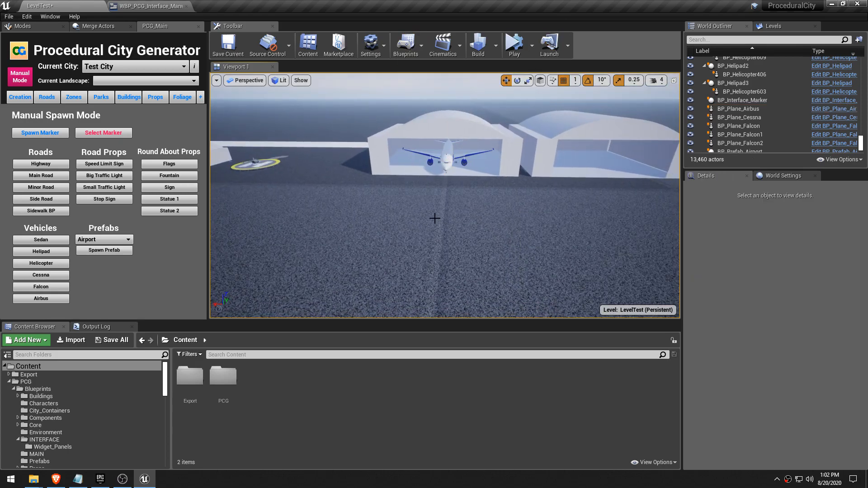
right_drag(425, 220, 334, 222)
Step: Spawn the Park_Fountain prefab at the marker and move it aside to about X -79125
click(116, 239)
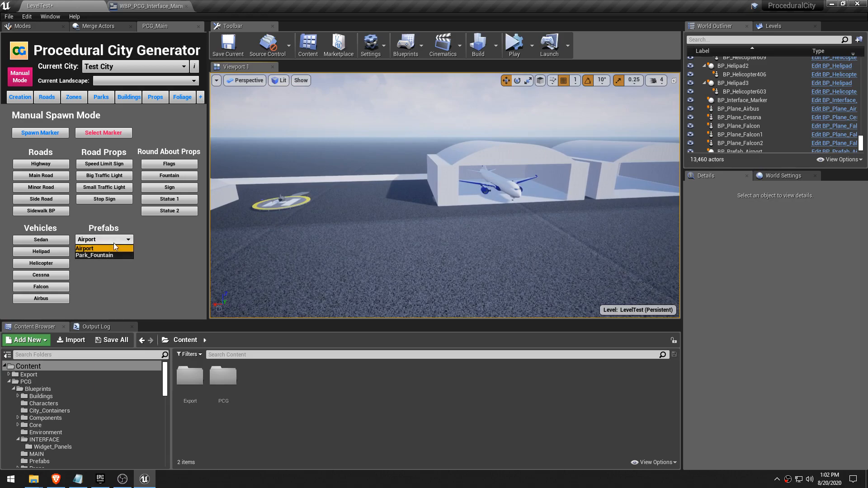
mouse_move(453, 224)
right_down()
mouse_move(380, 220)
mouse_move(367, 237)
right_up()
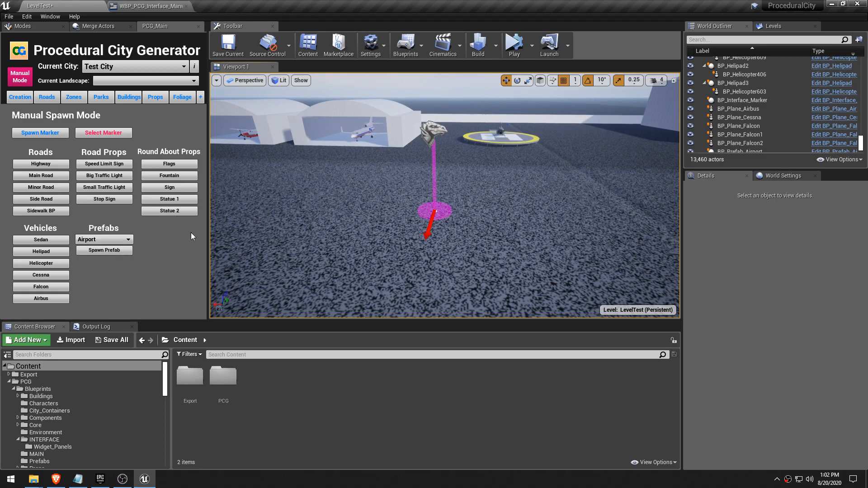
click(105, 256)
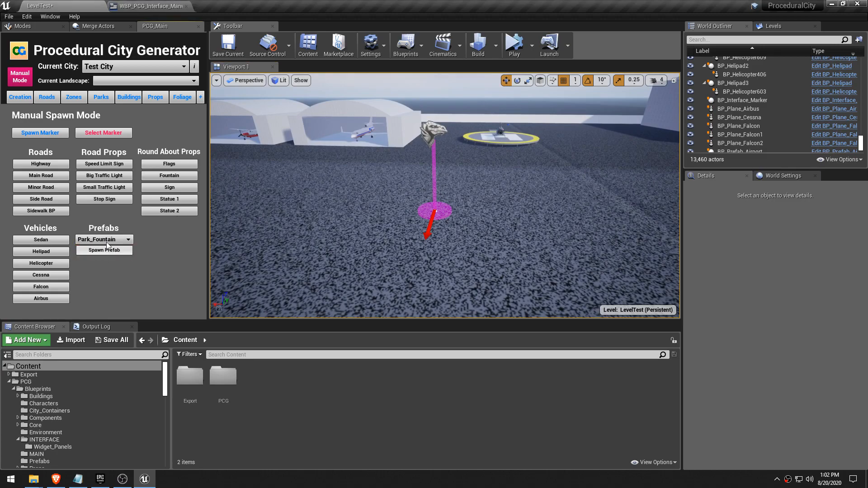
click(104, 250)
right_drag(527, 236, 504, 244)
click(528, 236)
click(445, 221)
drag(394, 211, 652, 293)
key(f)
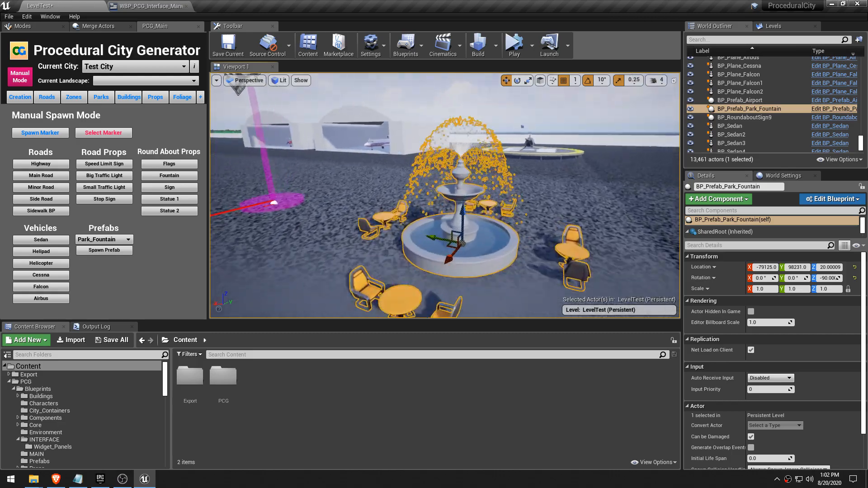
Step: Play the level in the viewport to examine the park fountain and its seating, and stop the play session
key(s)
mouse_move(517, 188)
right_down()
mouse_move(523, 207)
mouse_move(514, 196)
right_up()
key(w)
key(s)
click(532, 49)
click(533, 85)
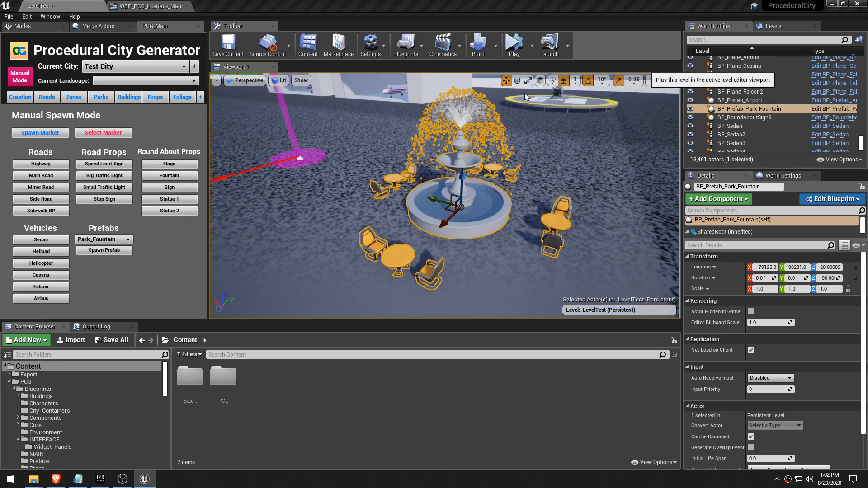
click(469, 152)
key(w)
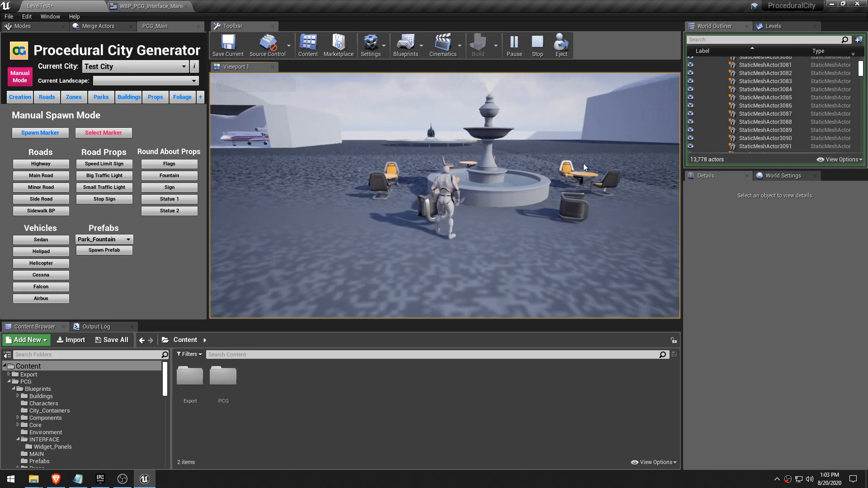
key(Escape)
Step: Delete the park fountain prefab and open the list of available prefabs
right_drag(454, 175, 464, 217)
click(454, 175)
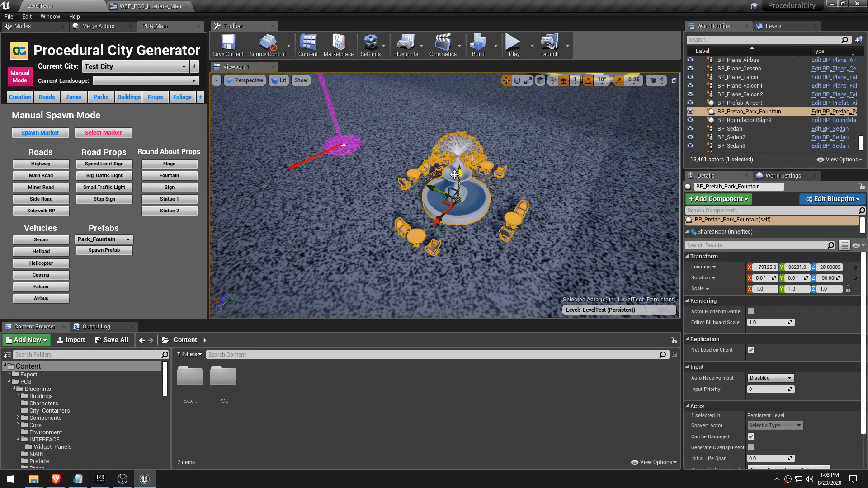
key(Delete)
click(103, 240)
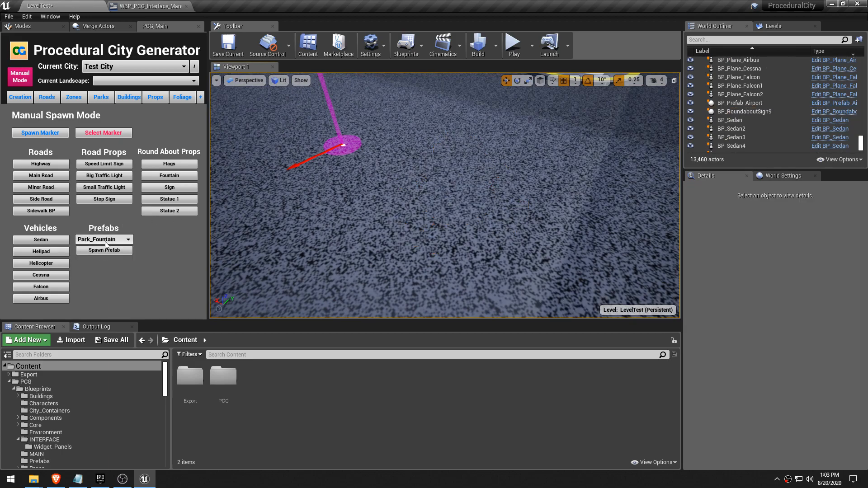
Step: Open the Prefabs folder under PCG/Blueprints and compare its assets with the Manual Mode list of available prefabs
click(53, 389)
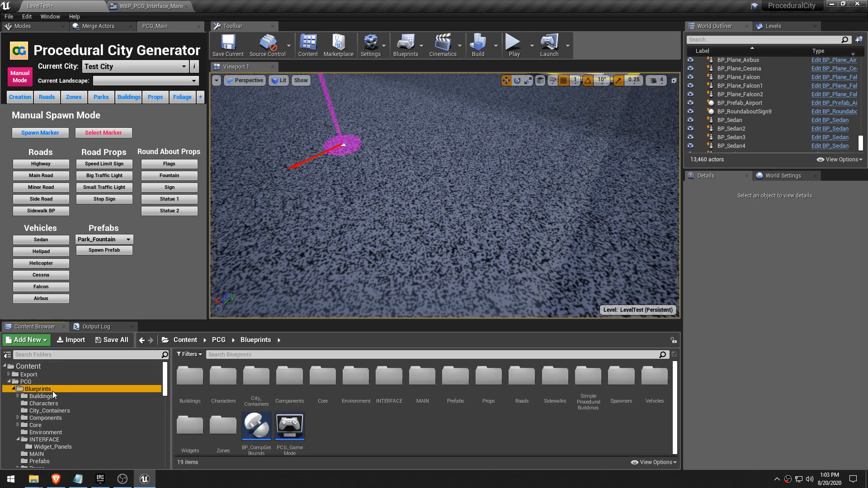
double_click(456, 385)
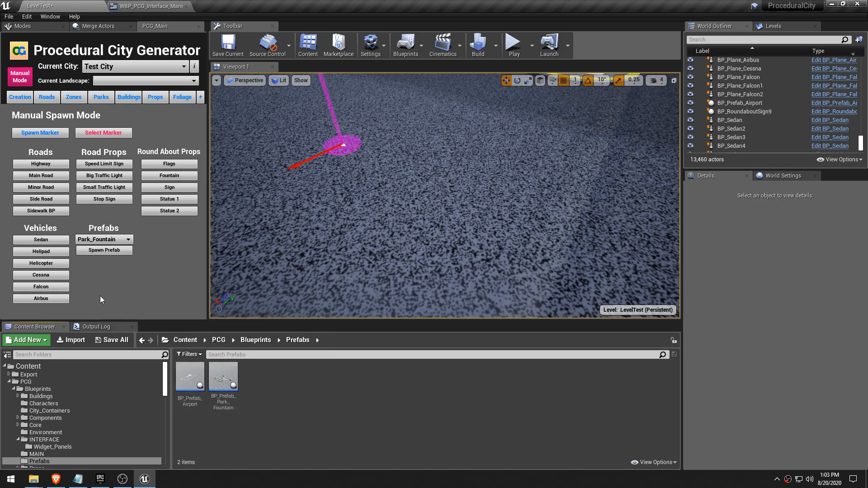
click(104, 239)
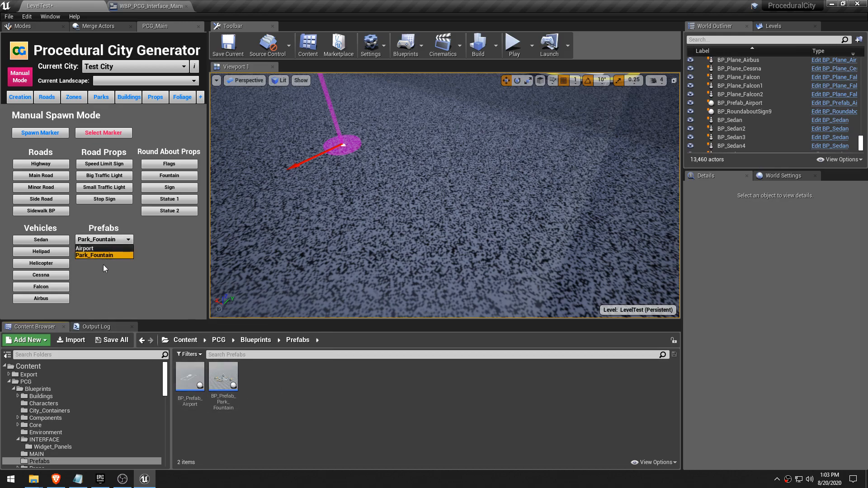
click(118, 271)
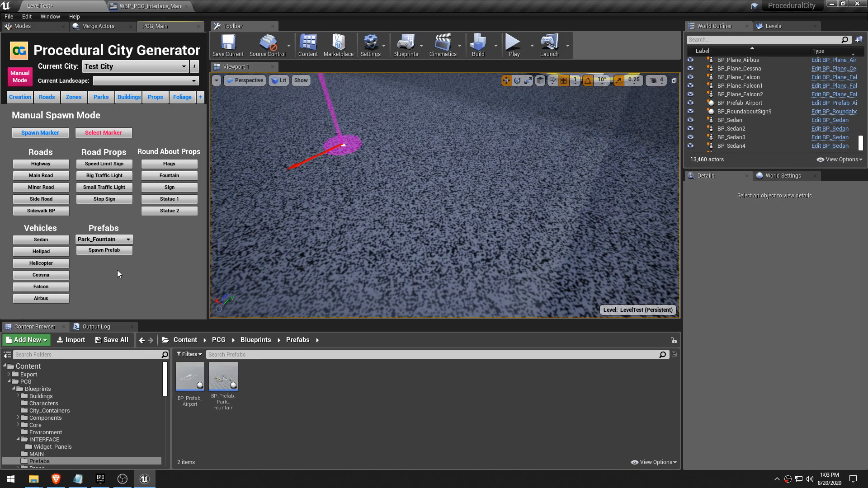
Step: Create an Actor-based Blueprint Class named BP_Prefab_Test in the Prefabs folder
right_click(306, 397)
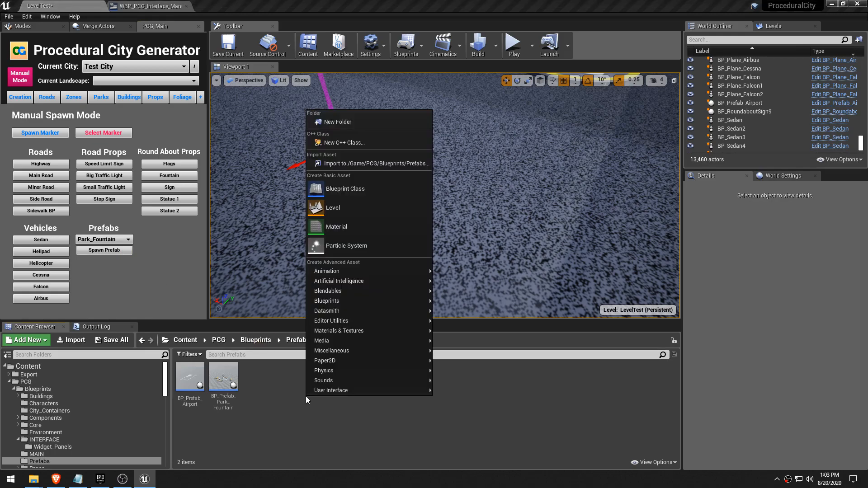
click(348, 189)
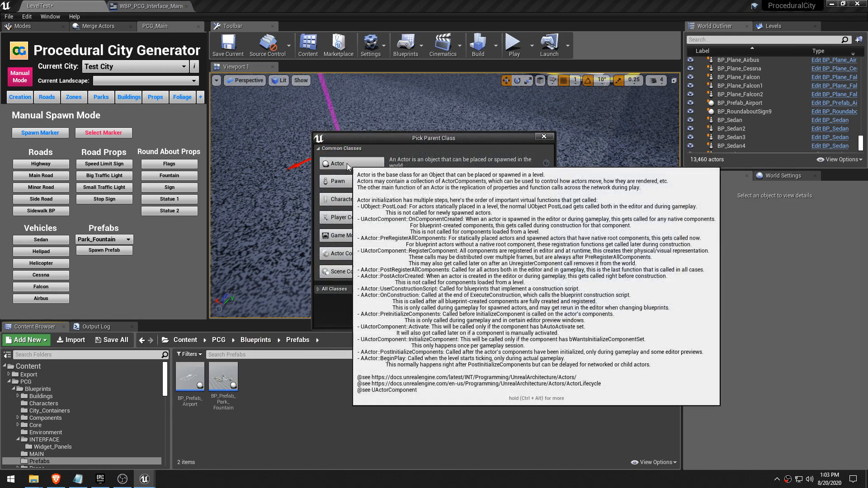
click(345, 182)
text(PB_)
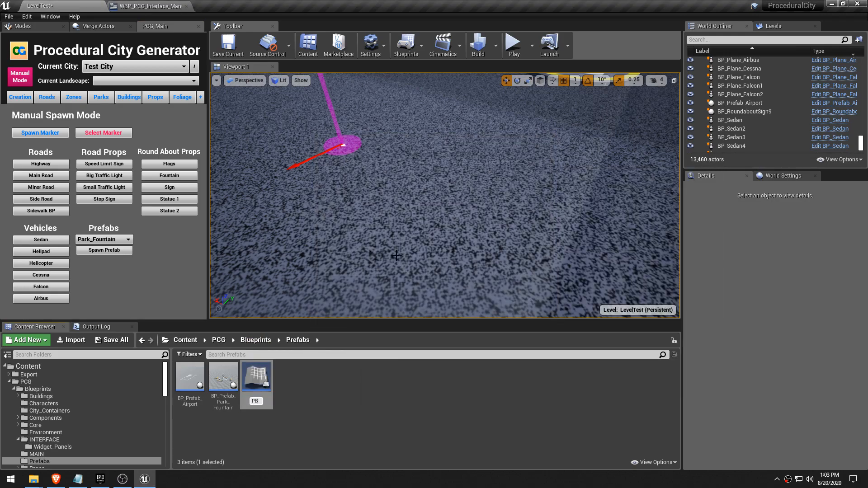
text(Prefab)
key(BackSpace)
key(BackSpace)
key(BackSpace)
key(BackSpace)
key(BackSpace)
key(BackSpace)
key(BackSpace)
key(BackSpace)
text(BP_Prefab_Text)
key(BackSpace)
key(BackSpace)
text(st)
key(Return)
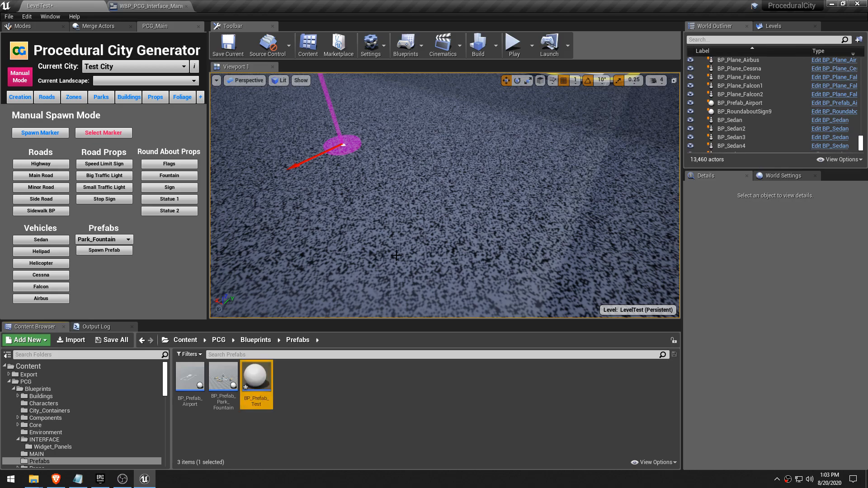
right_click(262, 383)
key(Escape)
Step: Recompile the Manual Mode interface widget, return to the level's Manual Mode and choose the Test prefab
click(146, 7)
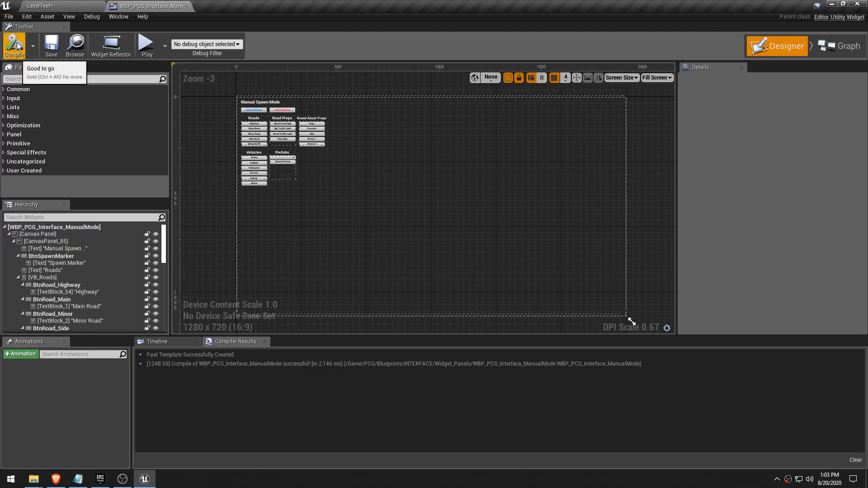
click(84, 6)
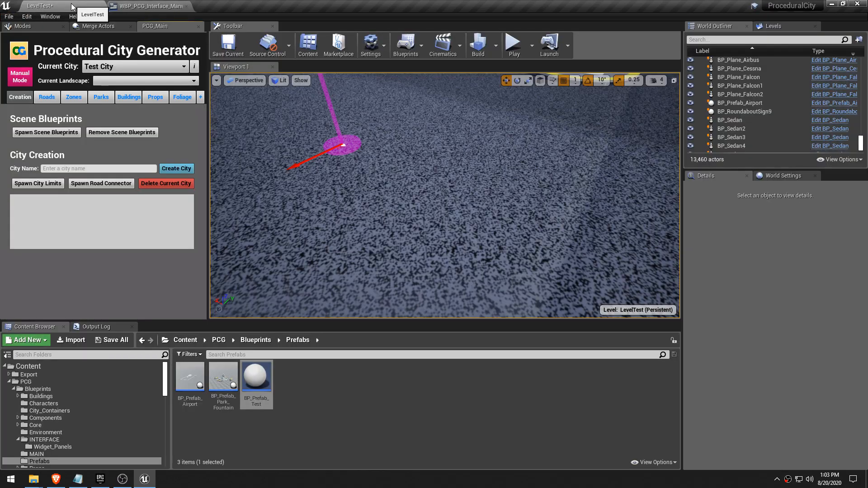
click(20, 77)
click(128, 240)
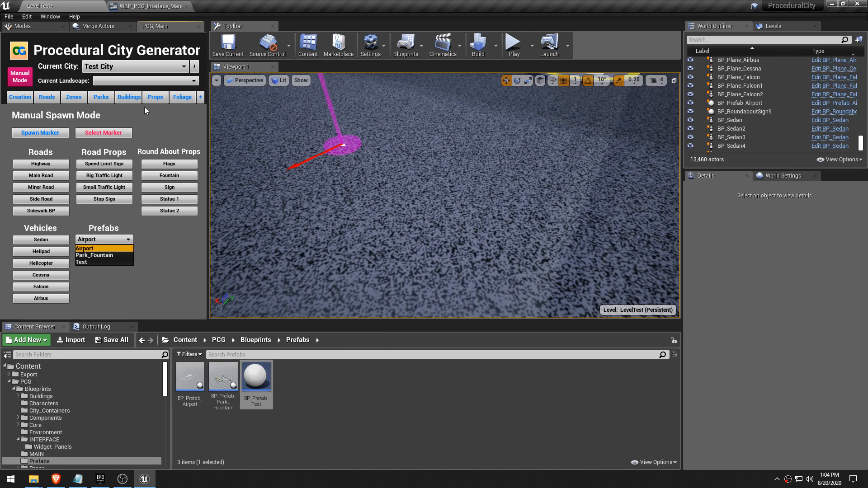
click(94, 261)
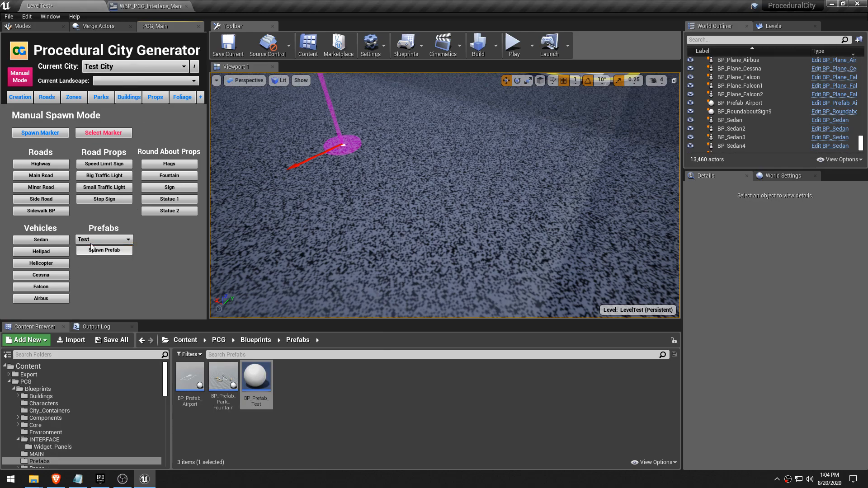
Step: Move the interface marker to about X -78347 and try to spawn the Test prefab there
click(338, 145)
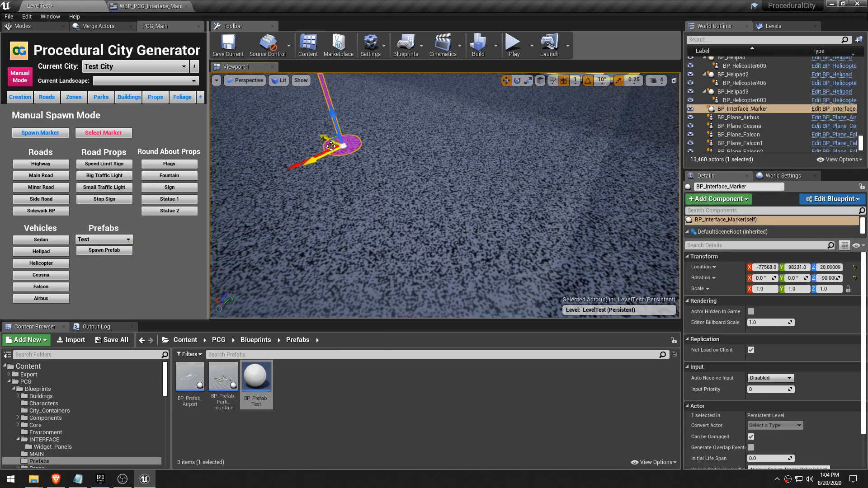
drag(337, 148, 370, 162)
click(113, 252)
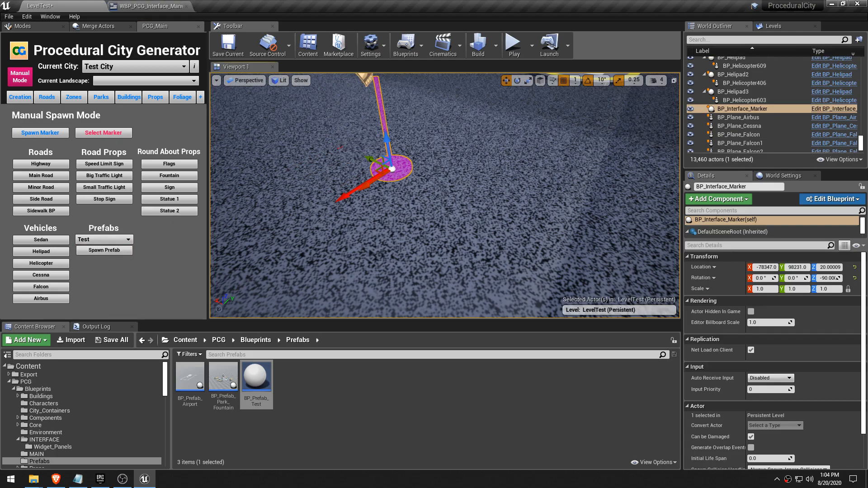
click(377, 192)
click(391, 160)
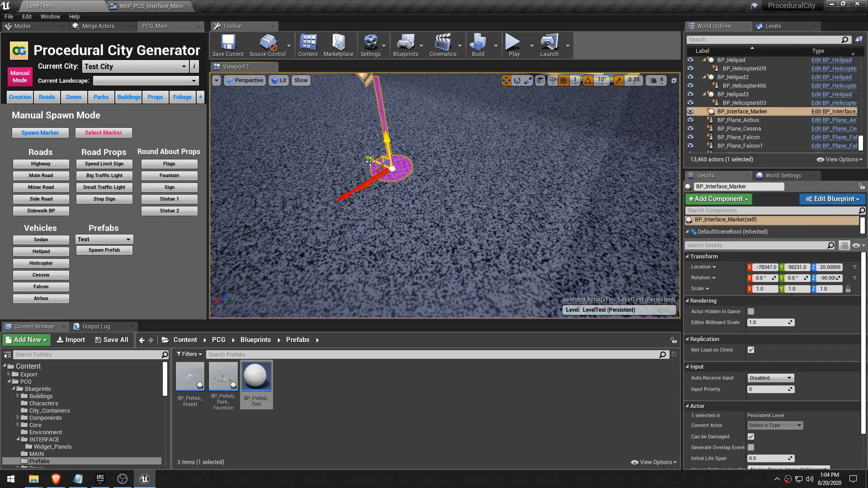
Step: Select the airport prefab and raise it to about Z 131
click(339, 149)
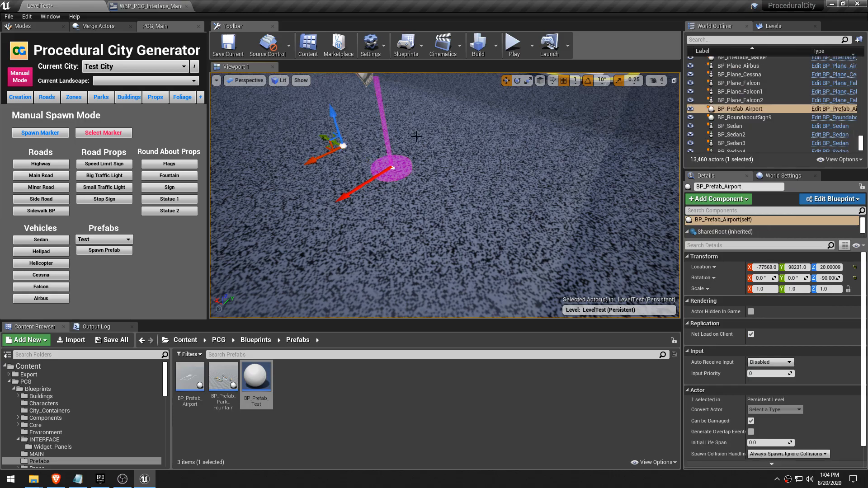
drag(334, 109, 332, 102)
mouse_move(333, 108)
right_down()
mouse_move(344, 54)
mouse_move(335, 68)
mouse_move(407, 72)
mouse_move(380, 301)
mouse_move(453, 298)
right_up()
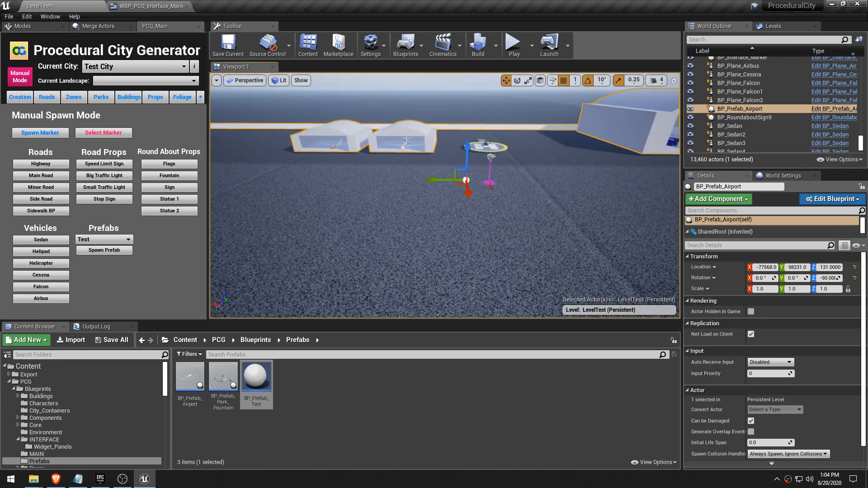
Step: Examine the whole airport layout from a distance and cancel the pending autosave
right_drag(453, 202, 356, 230)
key(f)
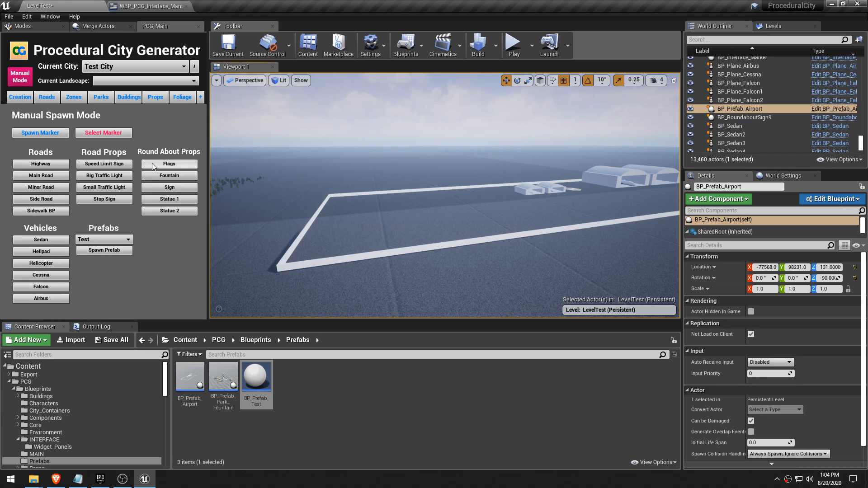
click(122, 190)
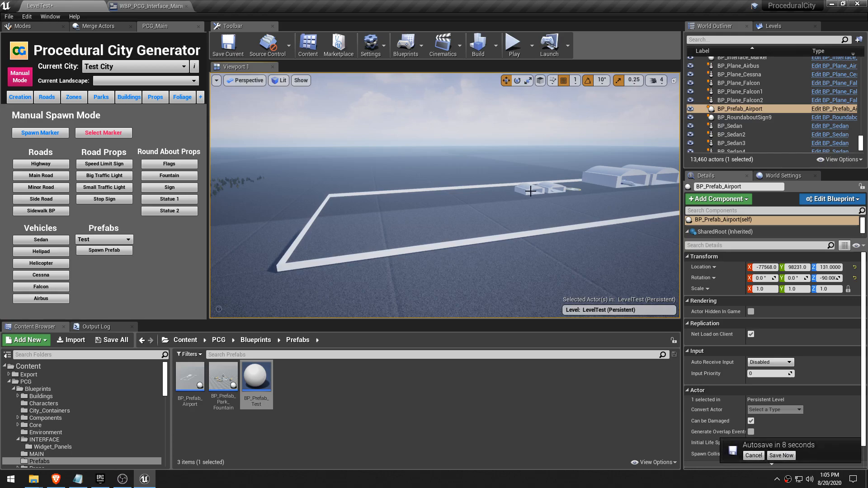
click(751, 455)
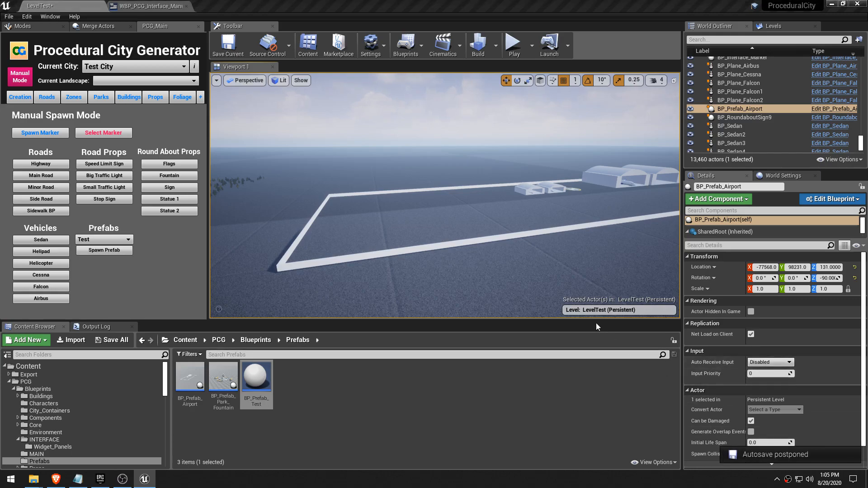